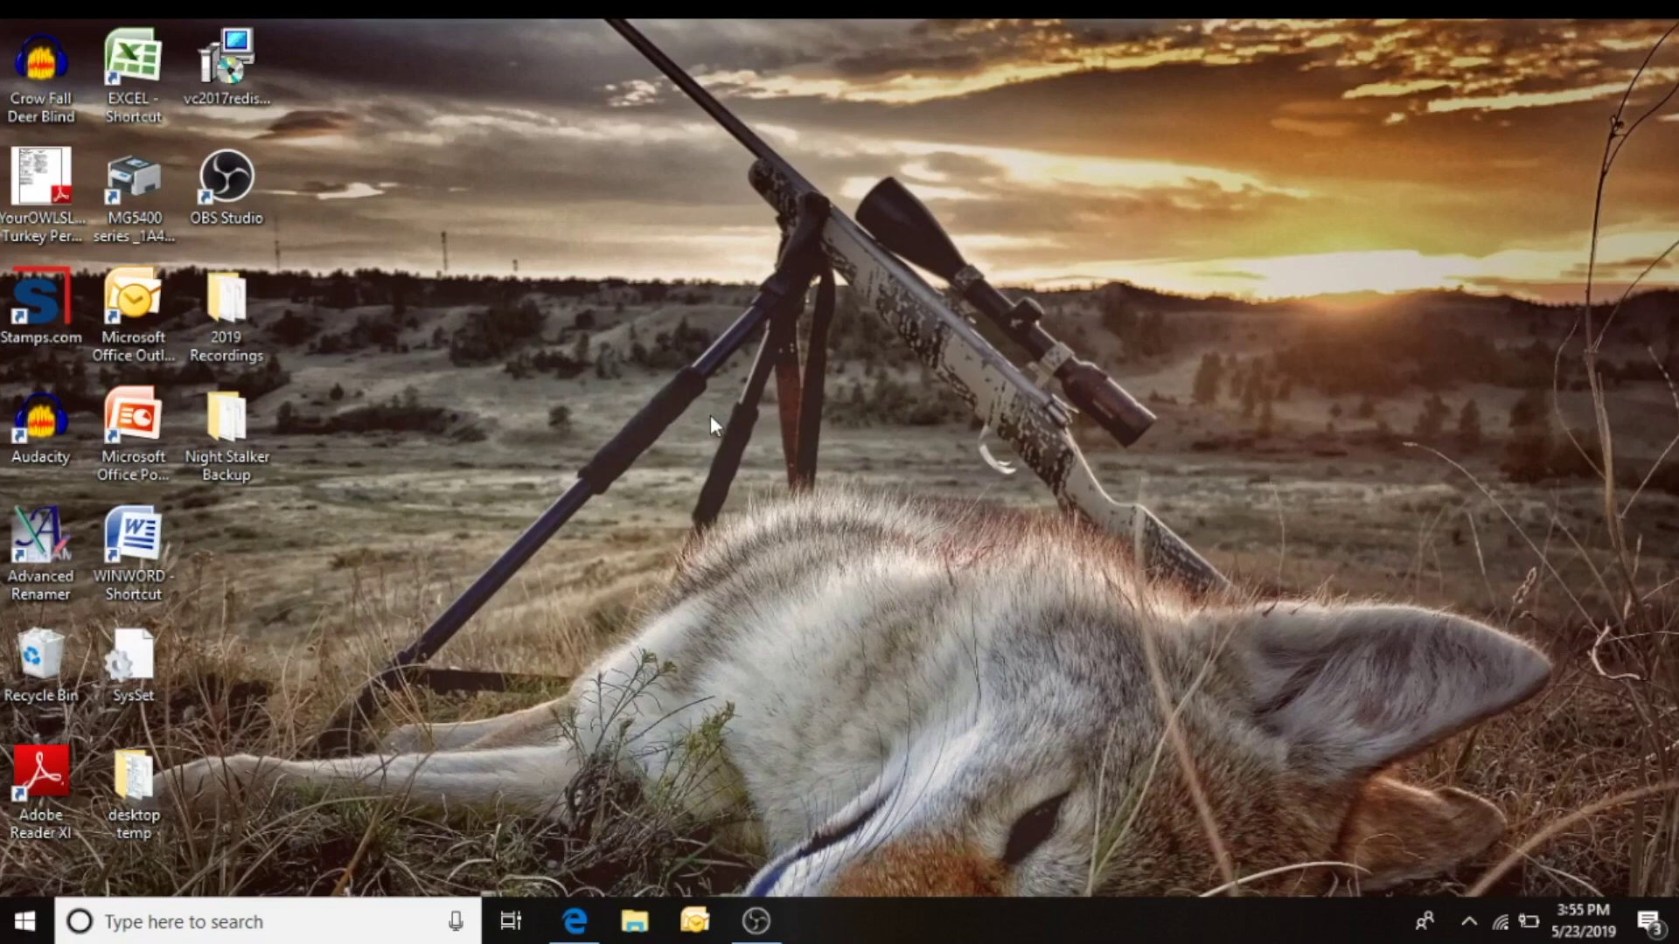
# Make a new folder on the desktop and name it 'ico sounds'
pyautogui.rightClick(710, 415)
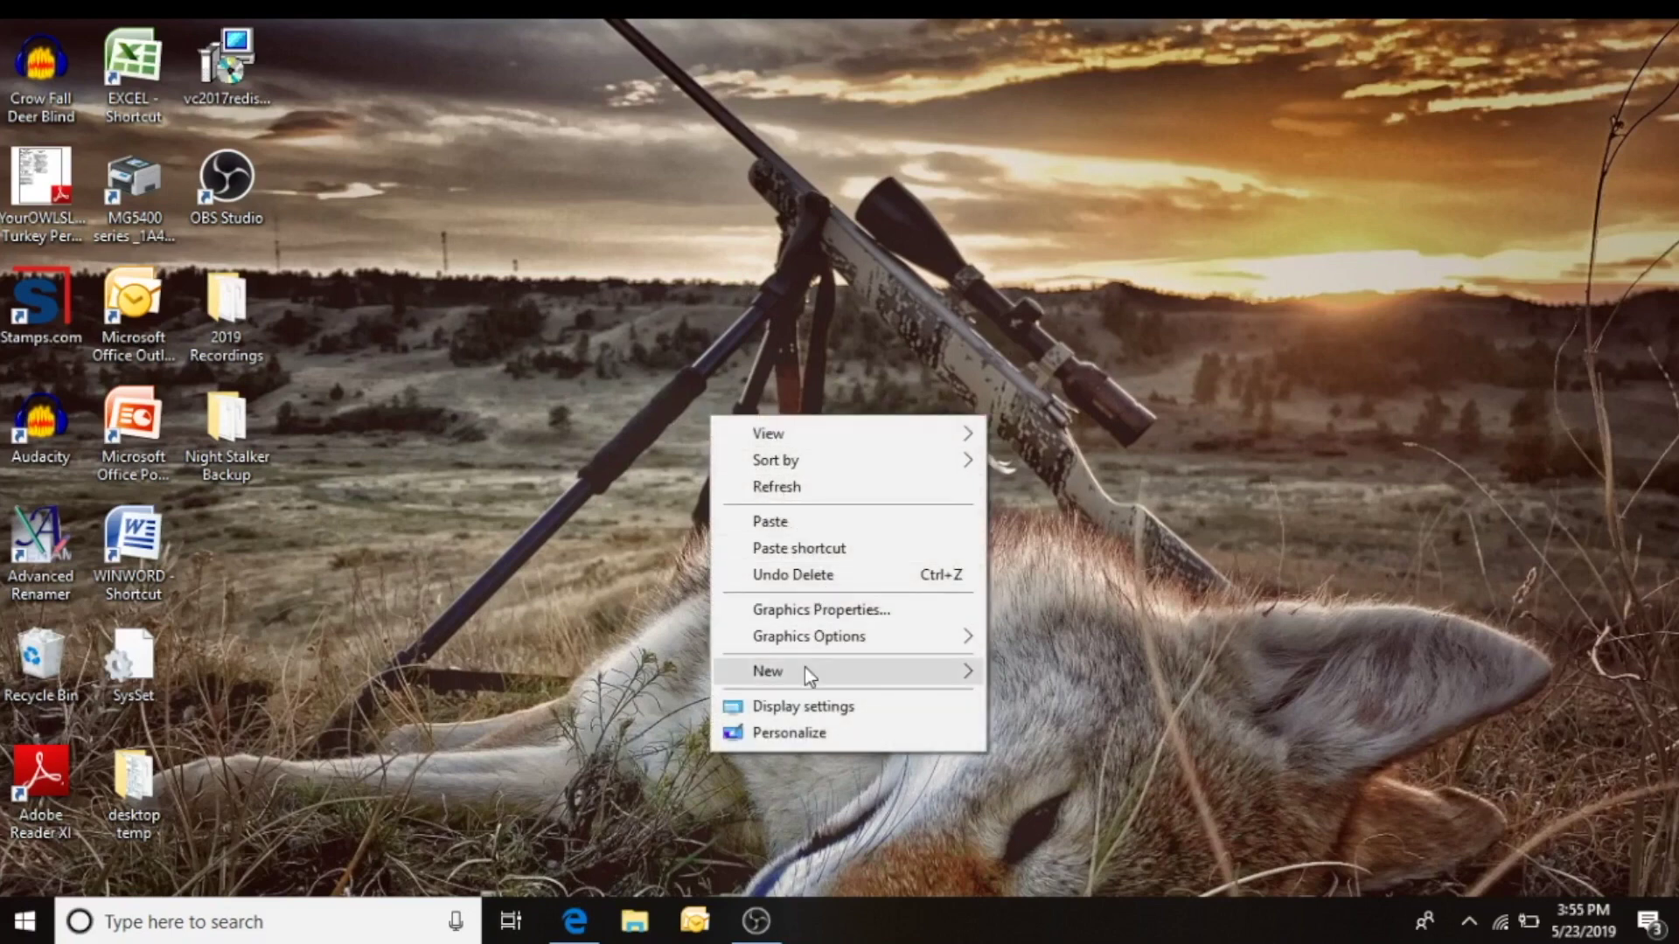
pyautogui.moveTo(880, 668)
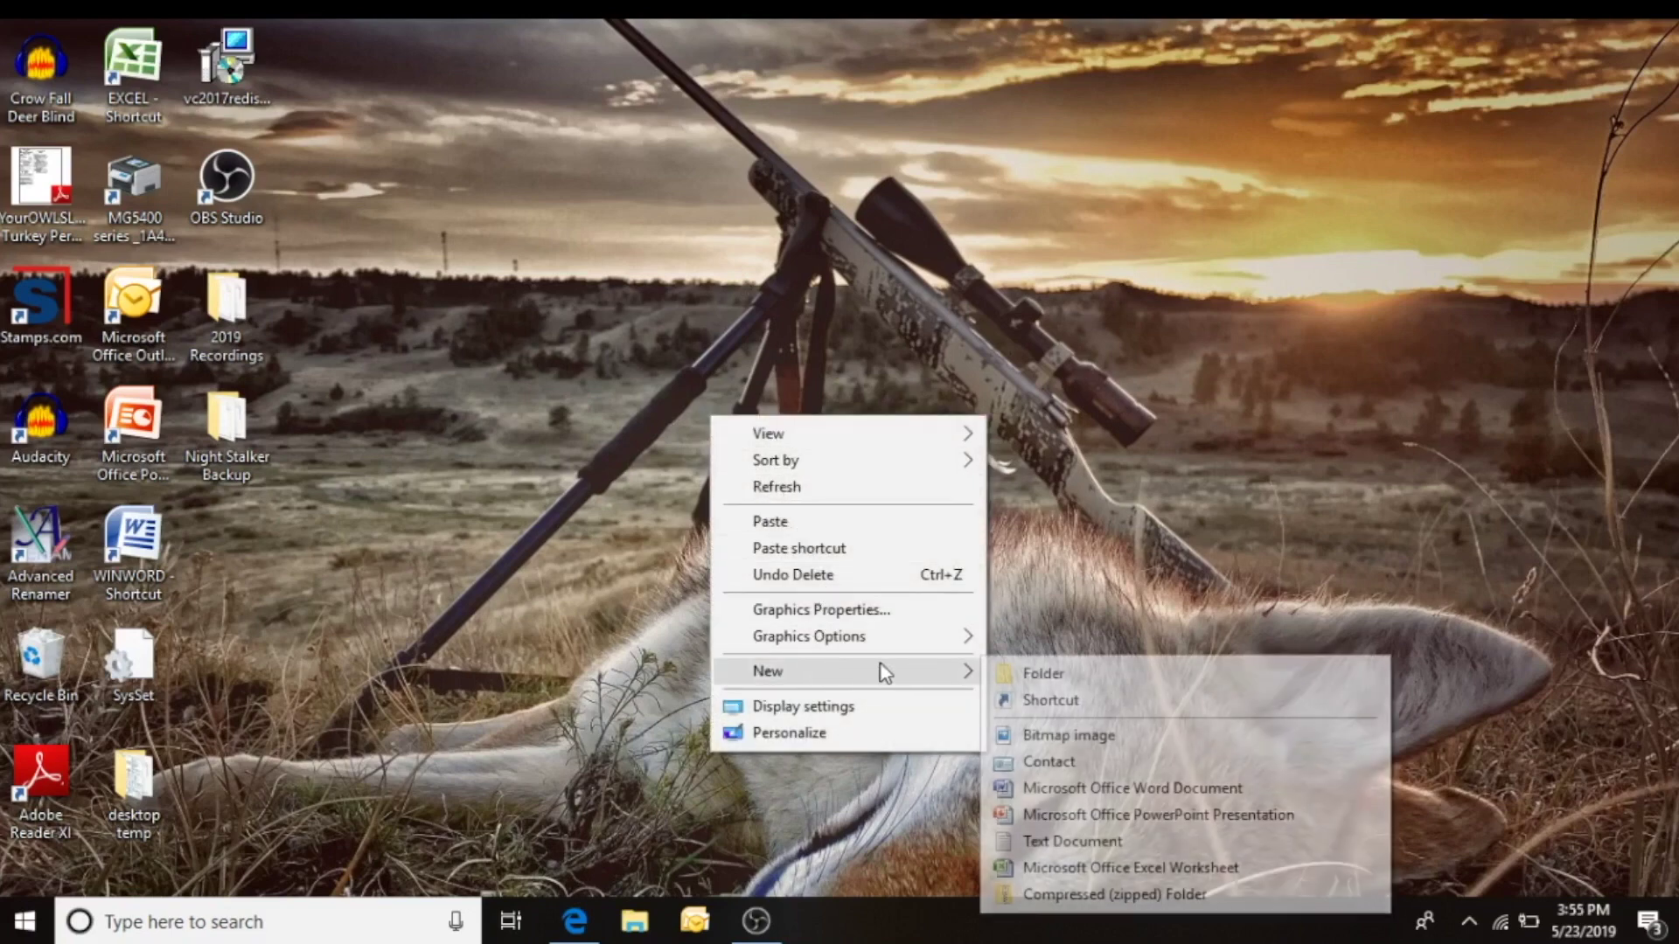
pyautogui.click(1033, 674)
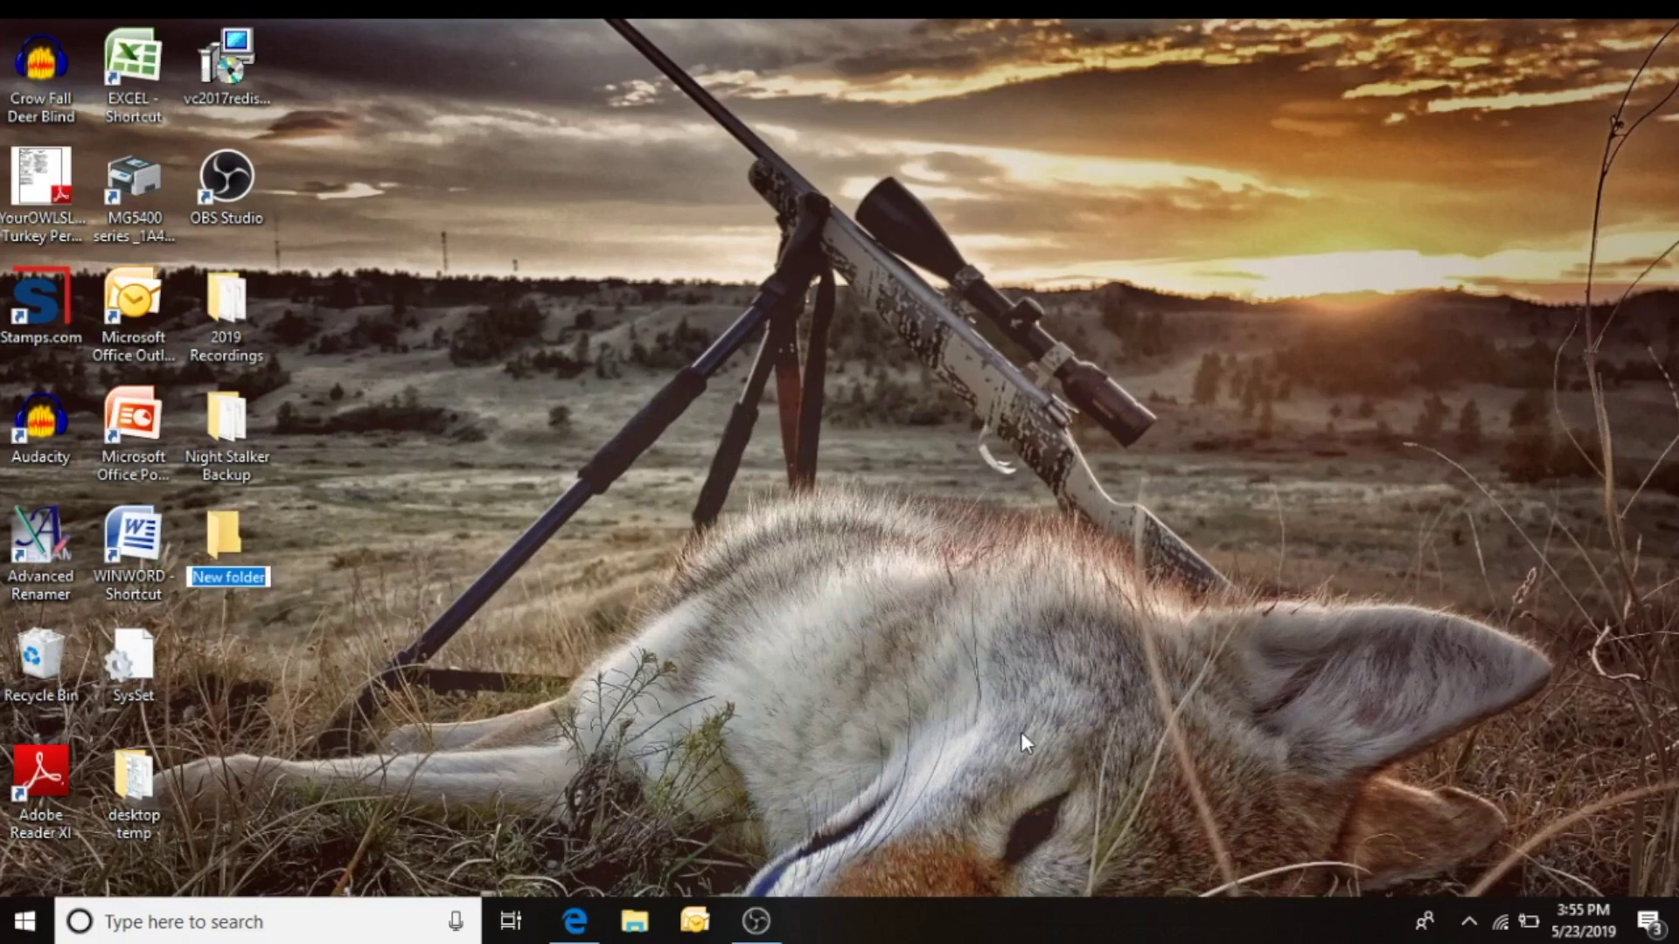
pyautogui.press('BackSpace')
pyautogui.write('ico s')
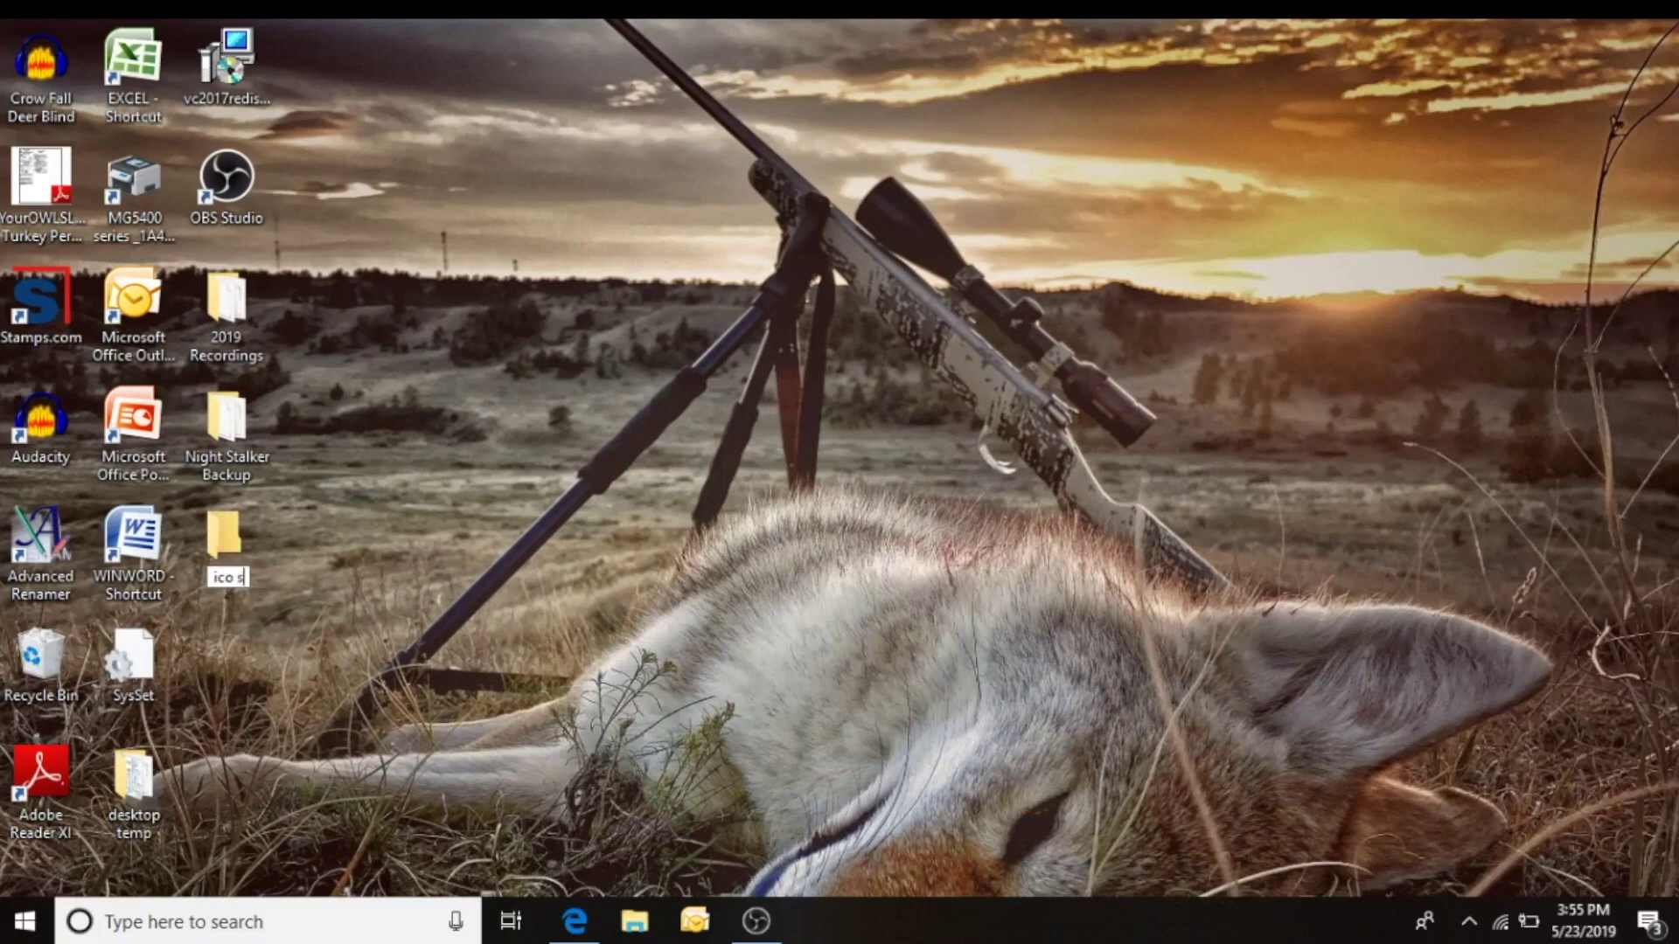
pyautogui.write('ounds')
pyautogui.press('Return')
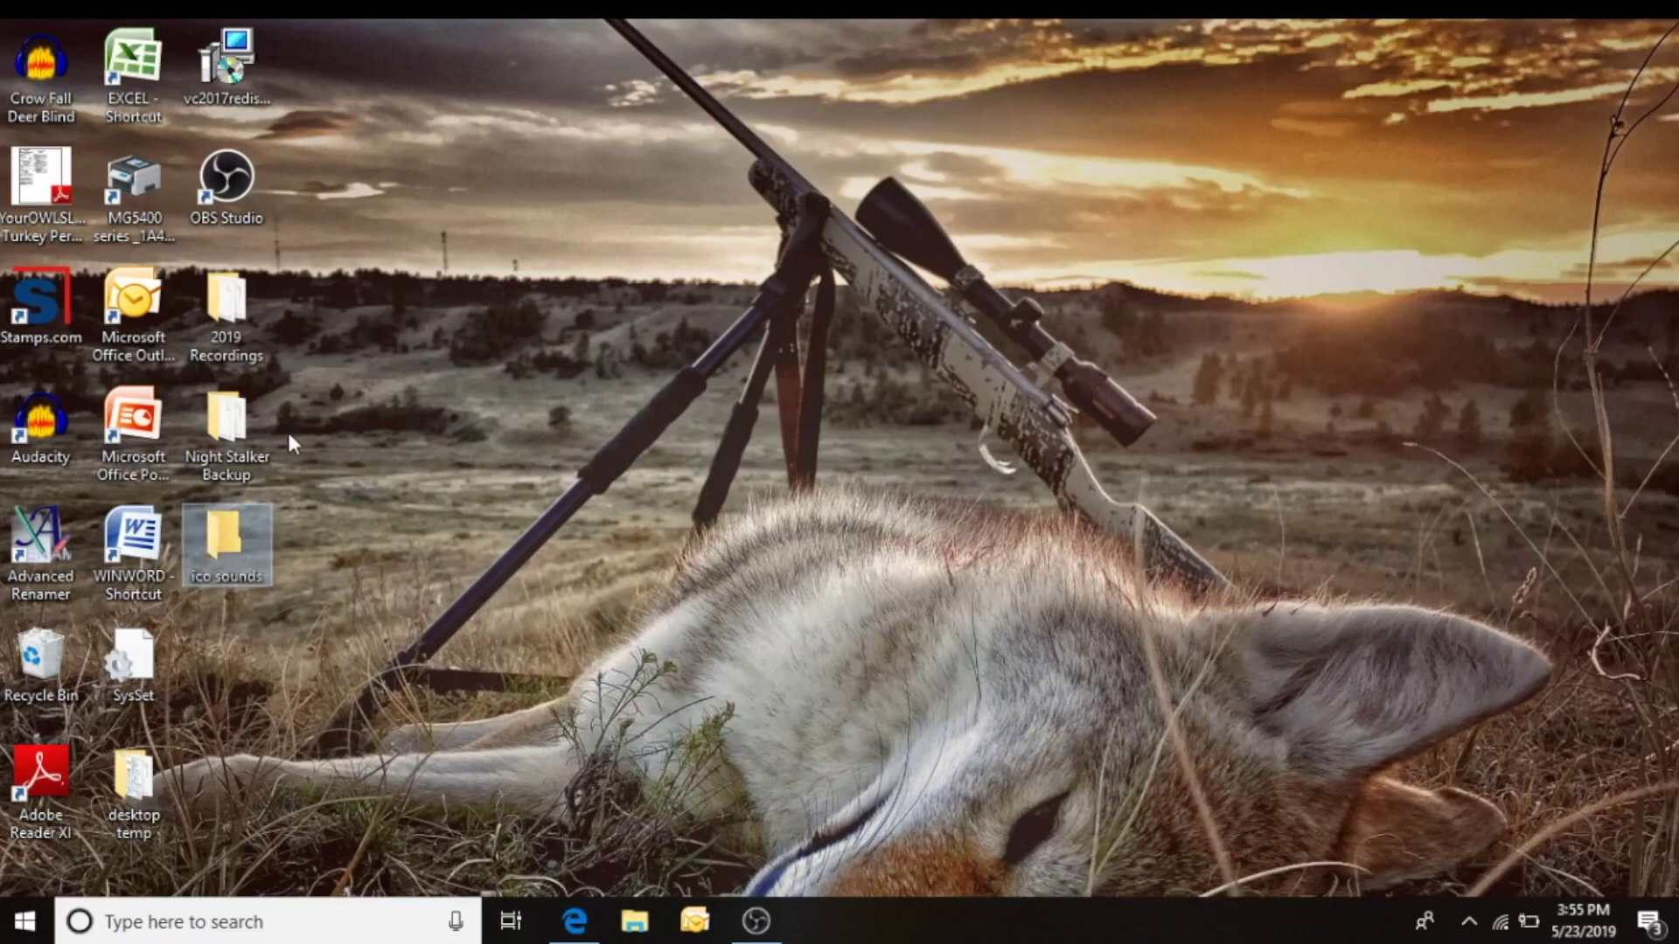
# Open Night Stalker Backup and scroll through its 240 GCX files to the end and back
pyautogui.doubleClick(256, 423)
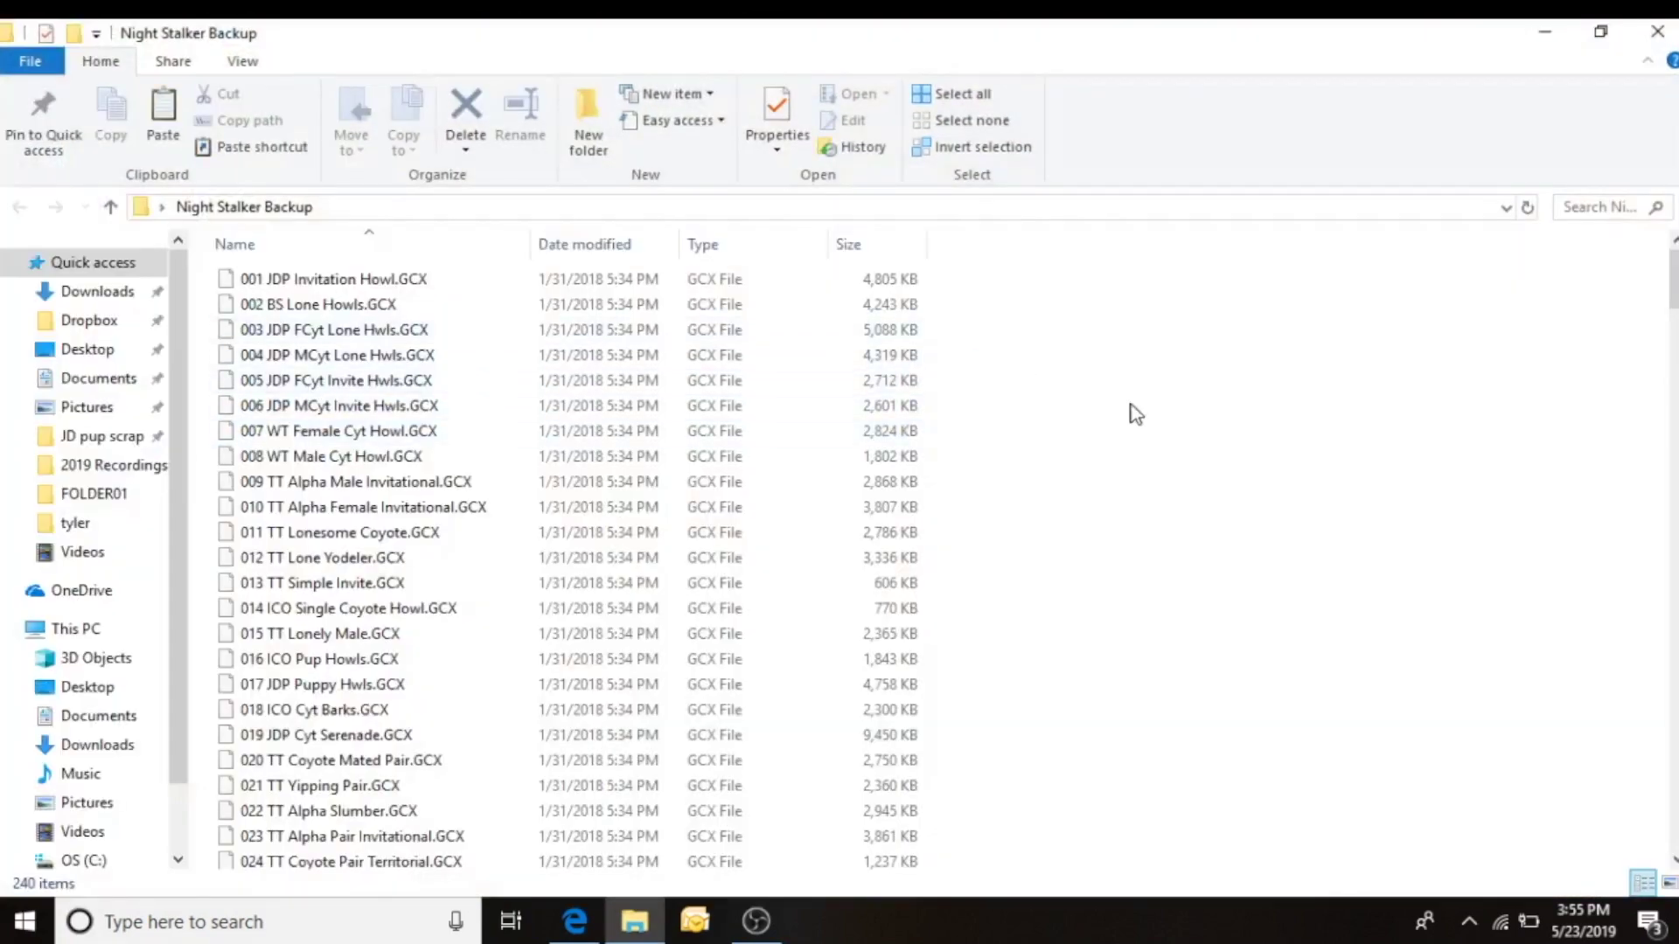
pyautogui.scroll(-14, 1226, 441)
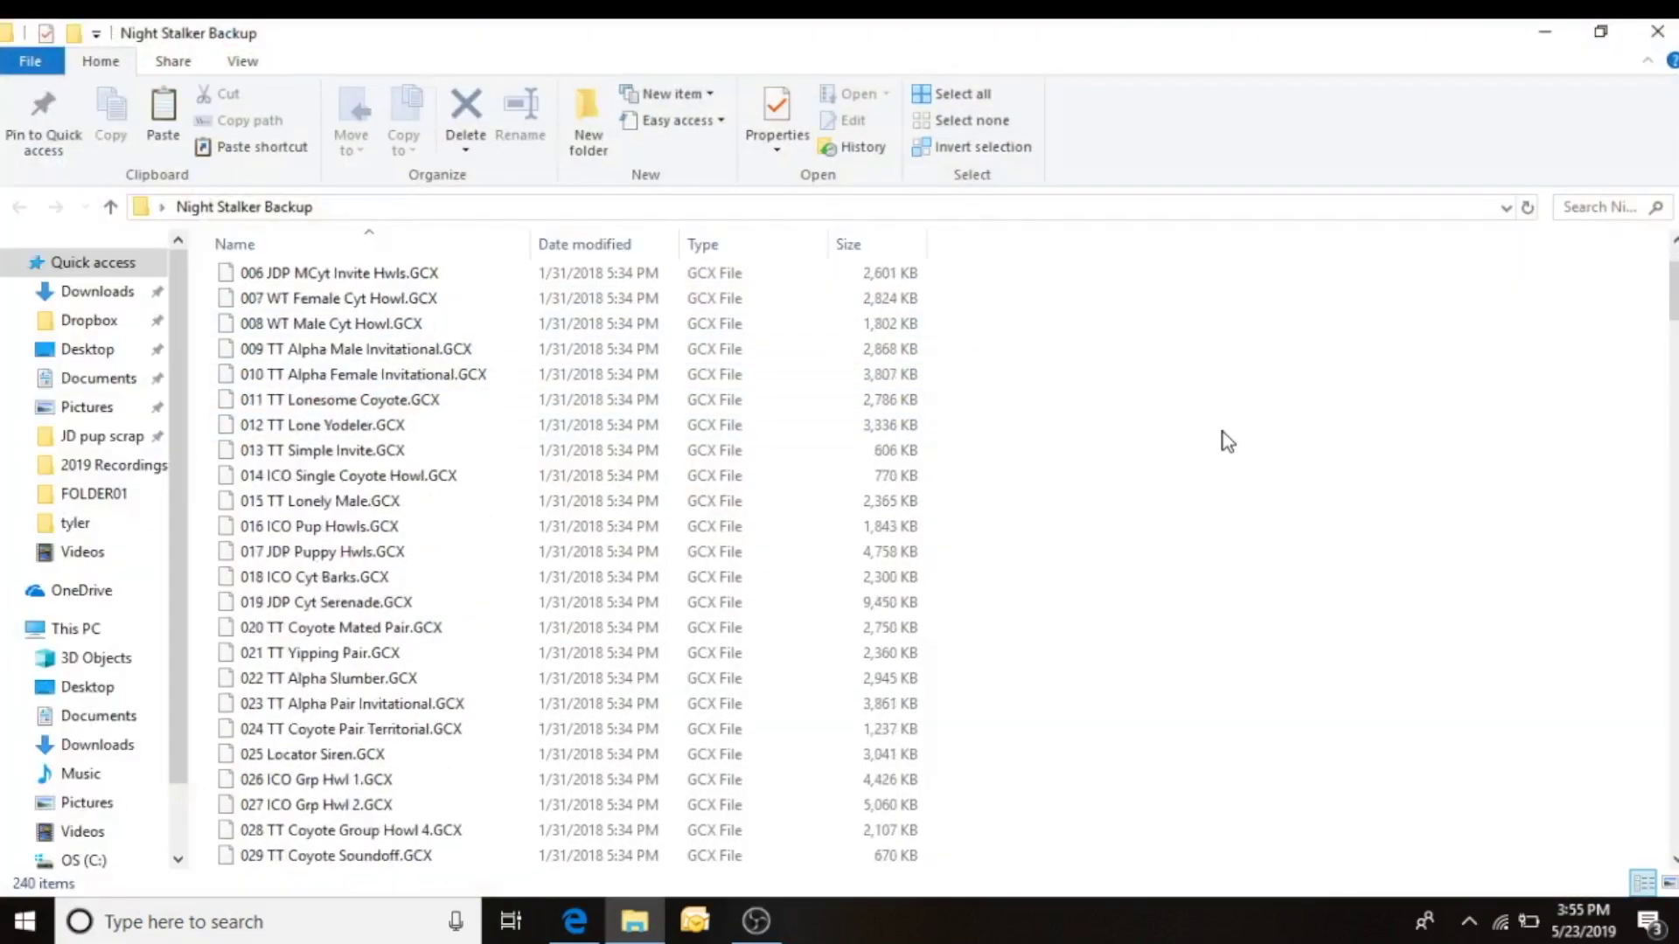
pyautogui.scroll(-20, 1219, 432)
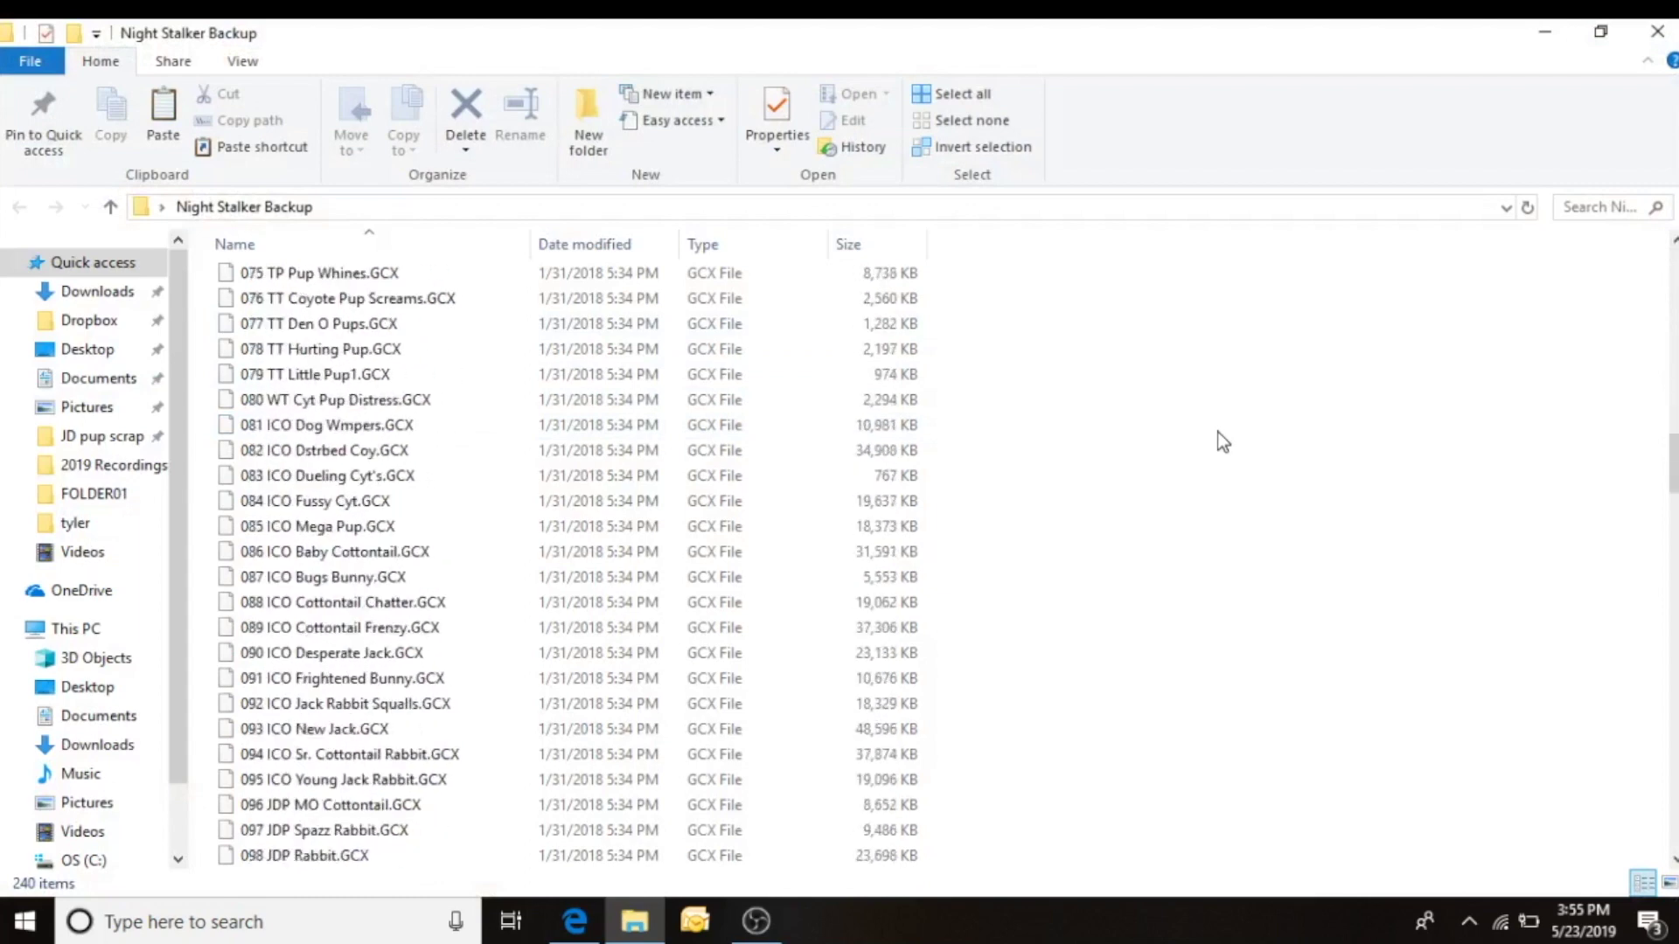
pyautogui.scroll(-20, 1218, 443)
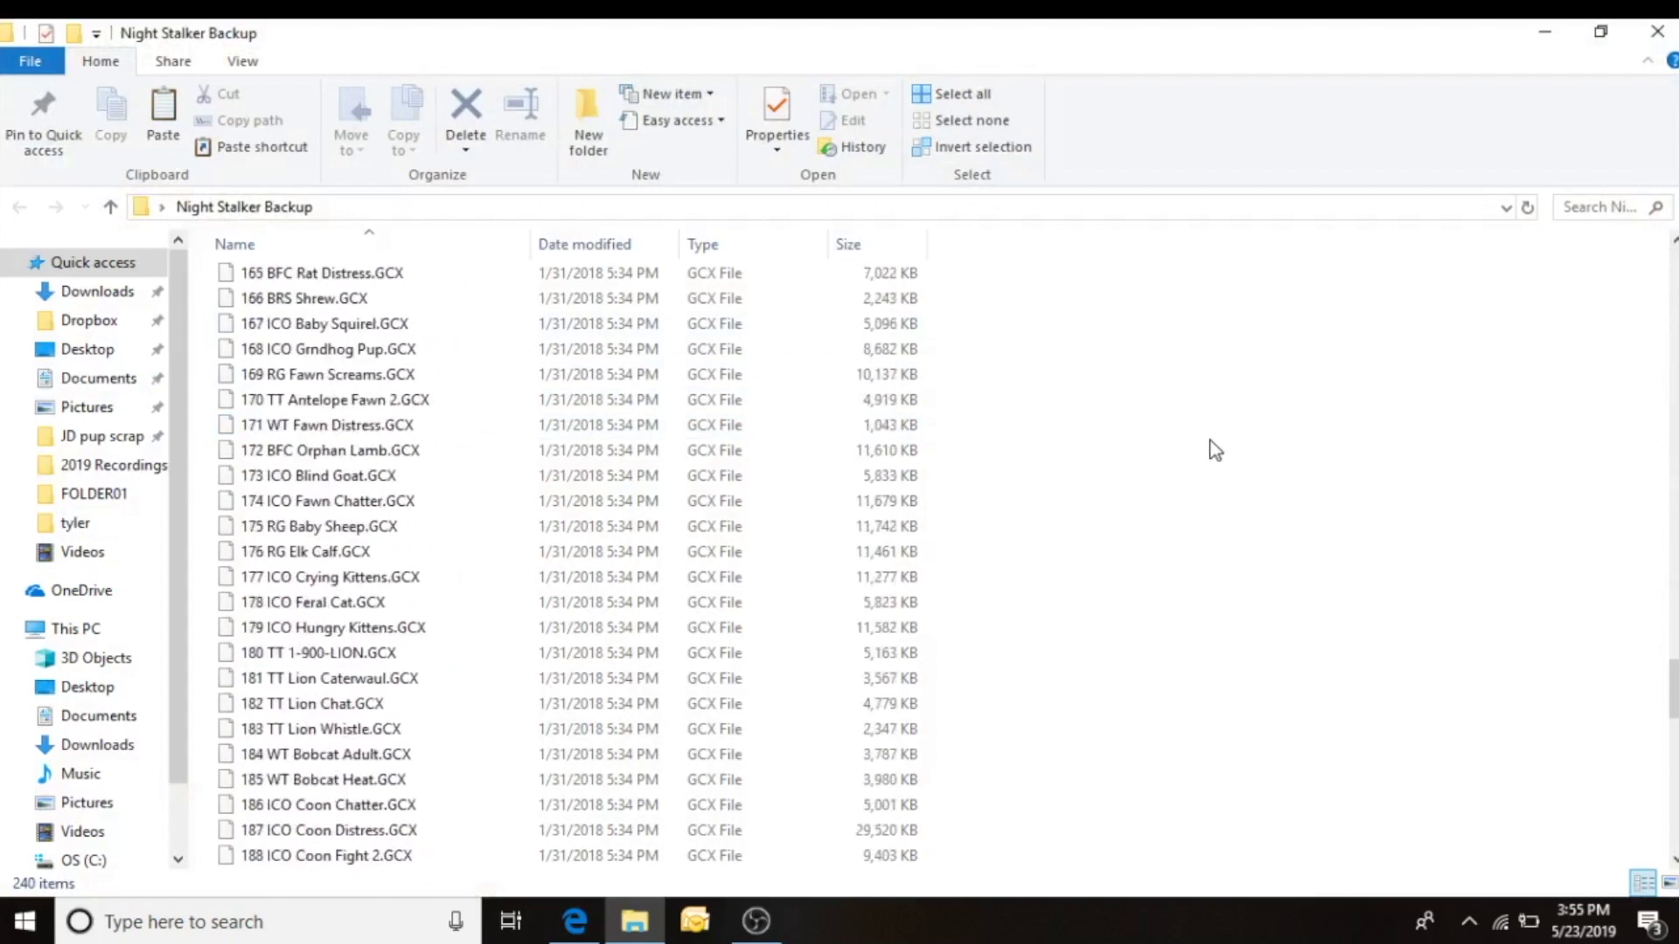
pyautogui.scroll(-5, 1208, 462)
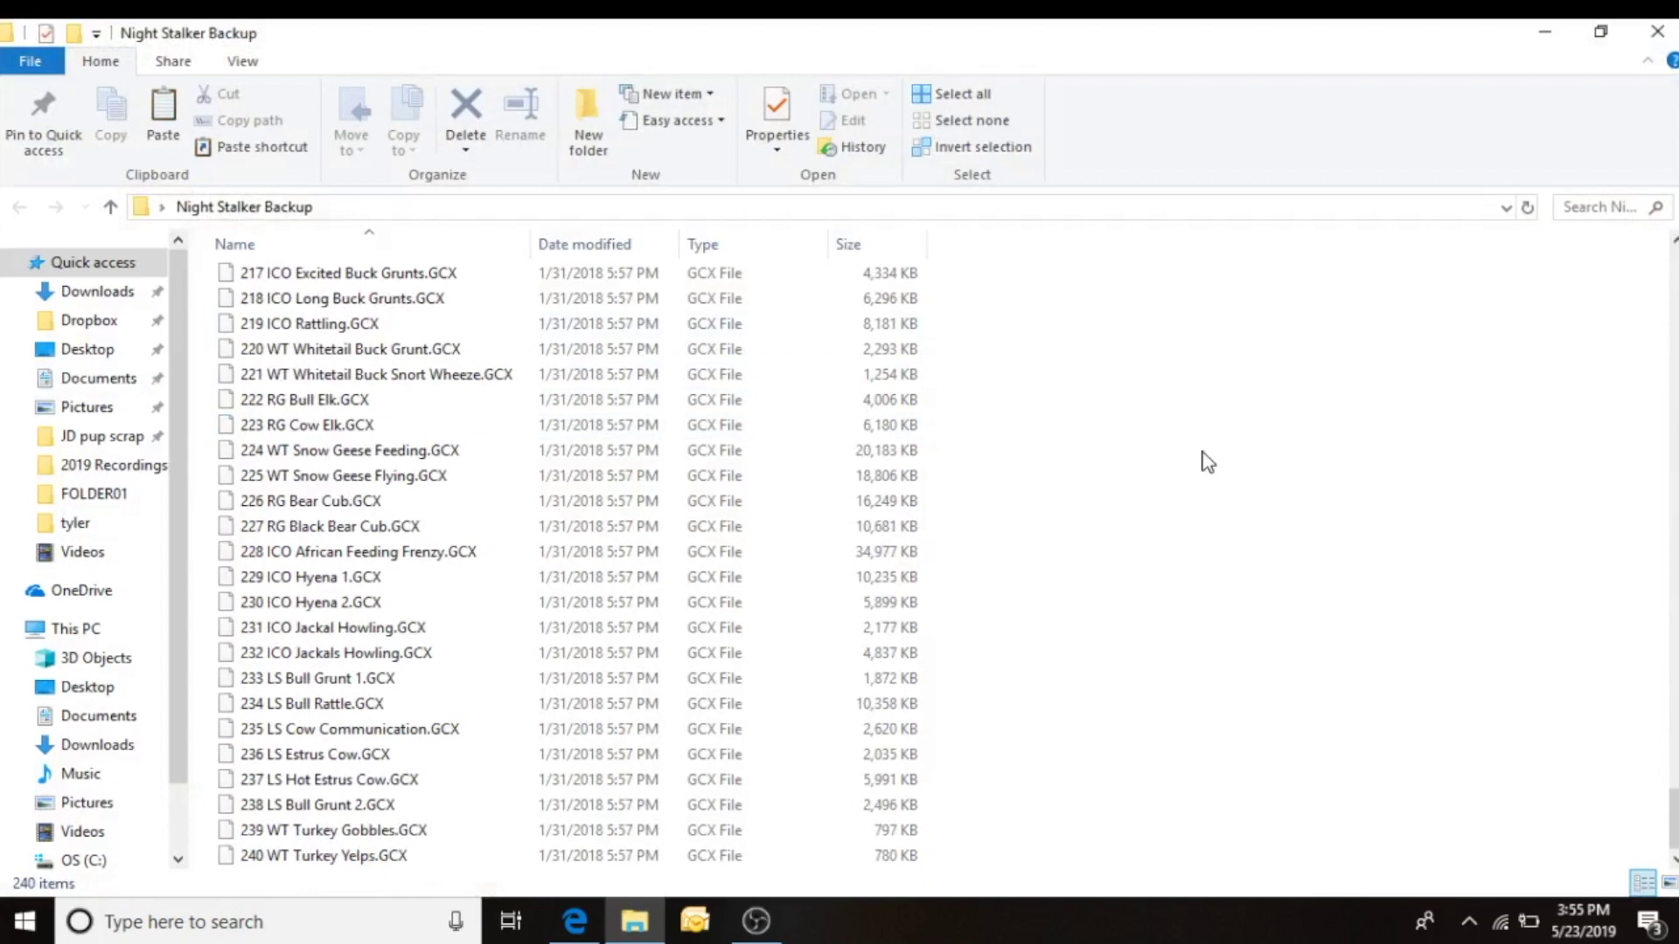
pyautogui.scroll(20, 1208, 461)
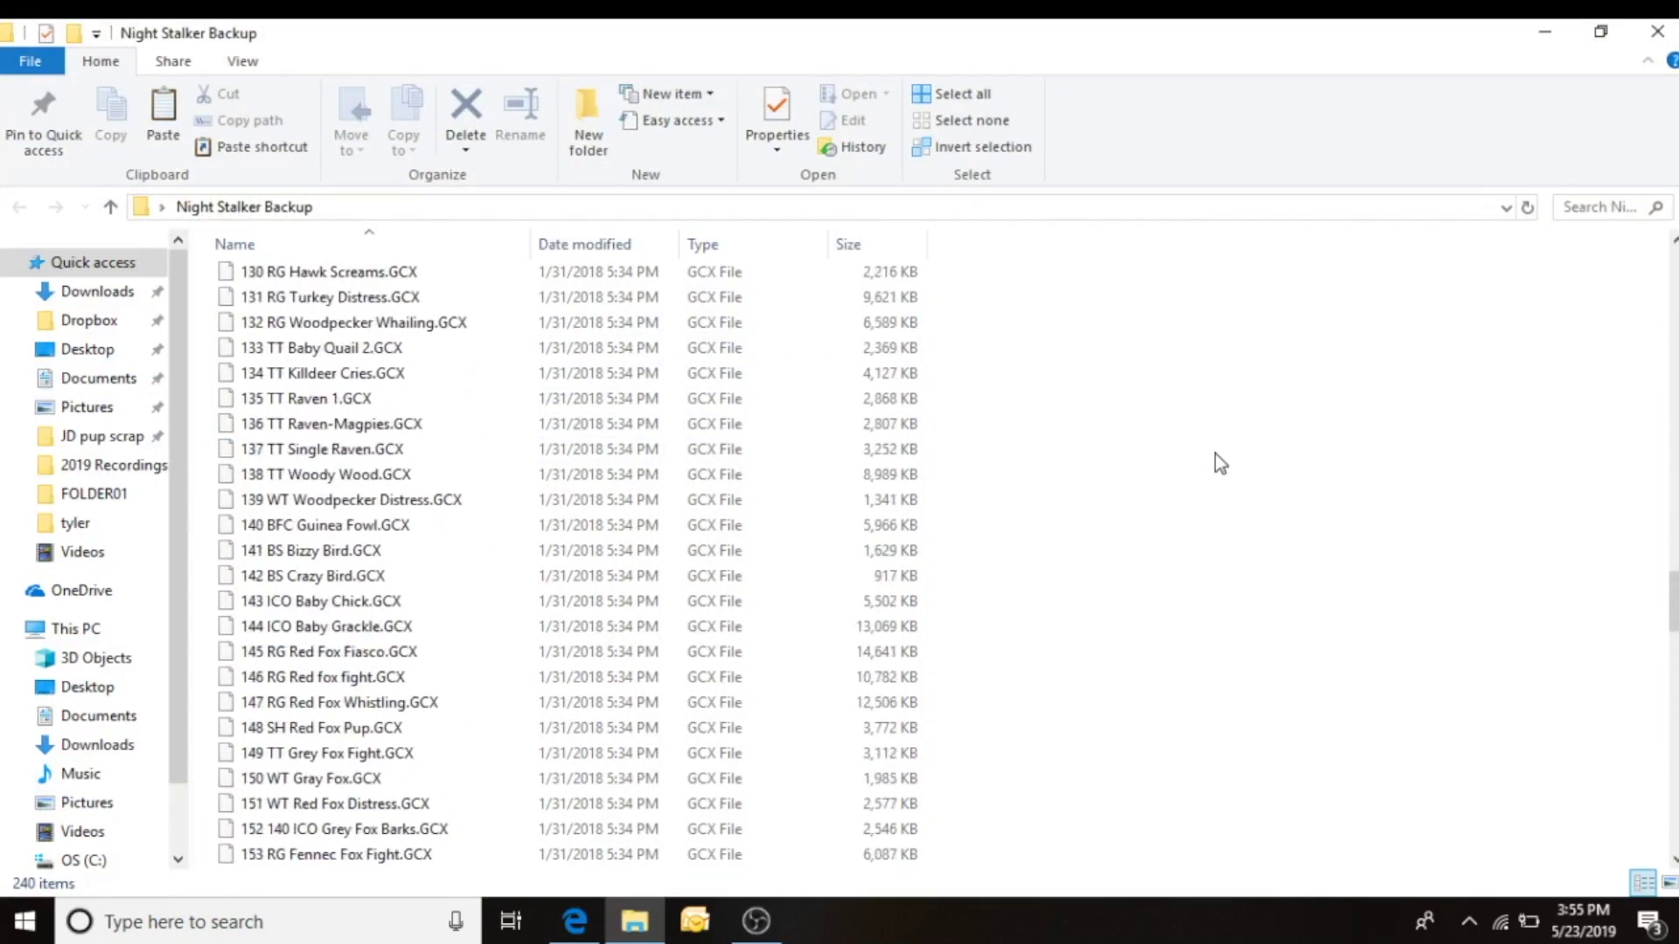
pyautogui.scroll(20, 1214, 453)
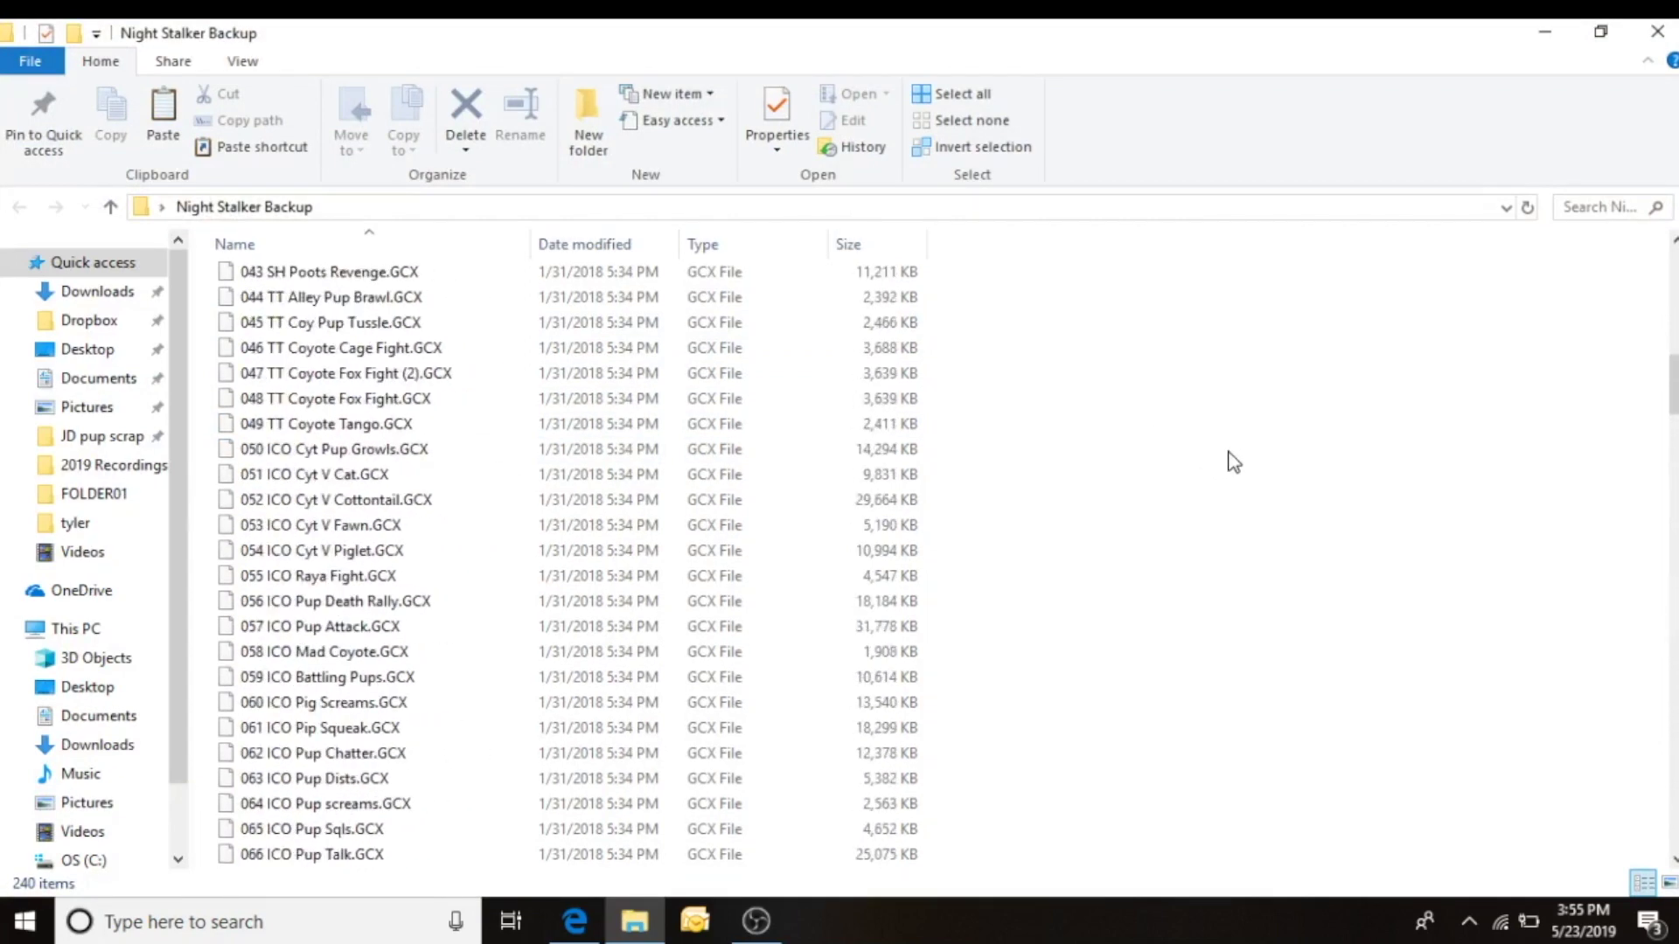
pyautogui.scroll(14, 1232, 461)
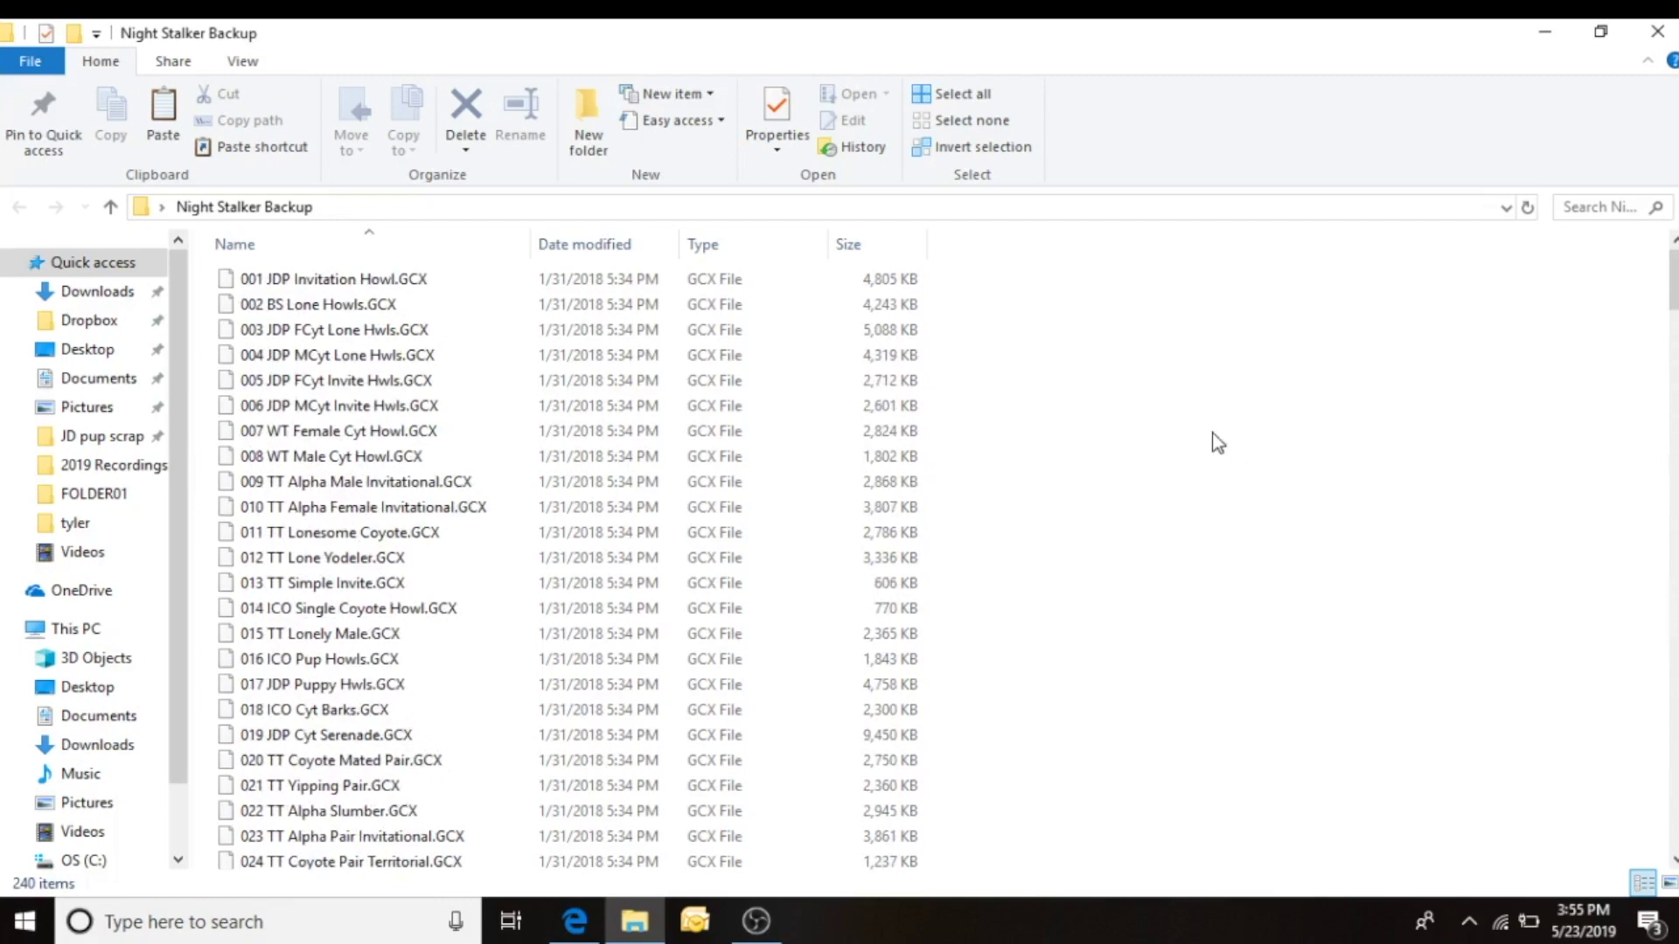
# Close the Night Stalker Backup window and return to the icotec.com home page in Edge
pyautogui.click(1657, 35)
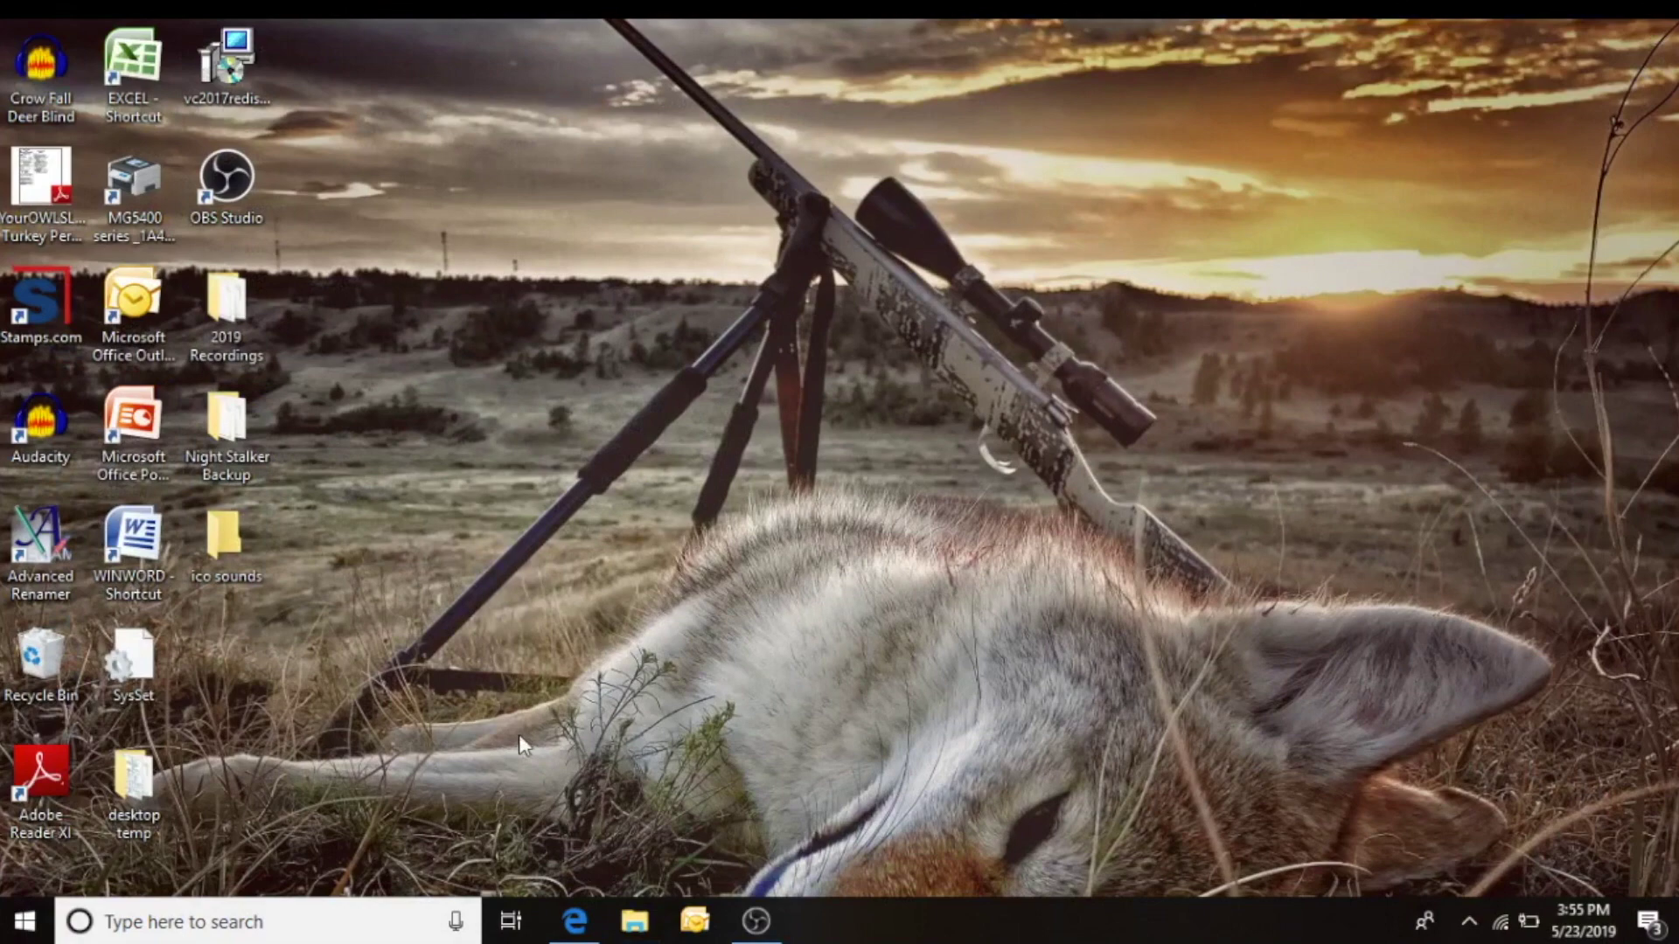
pyautogui.click(575, 920)
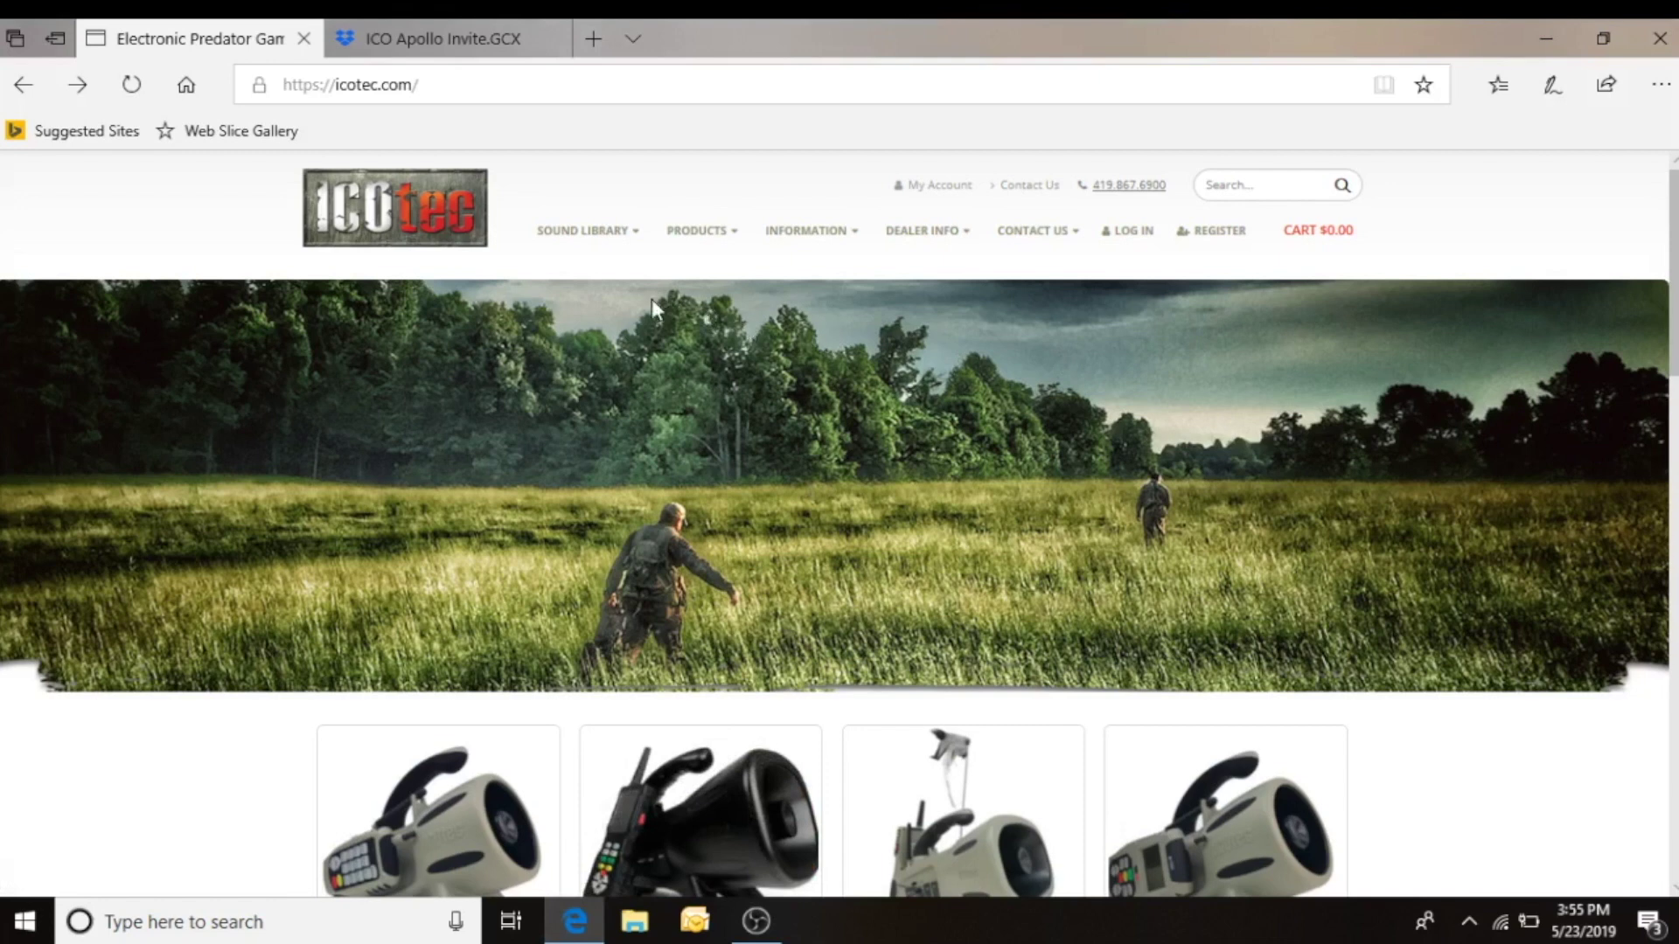
pyautogui.moveTo(584, 234)
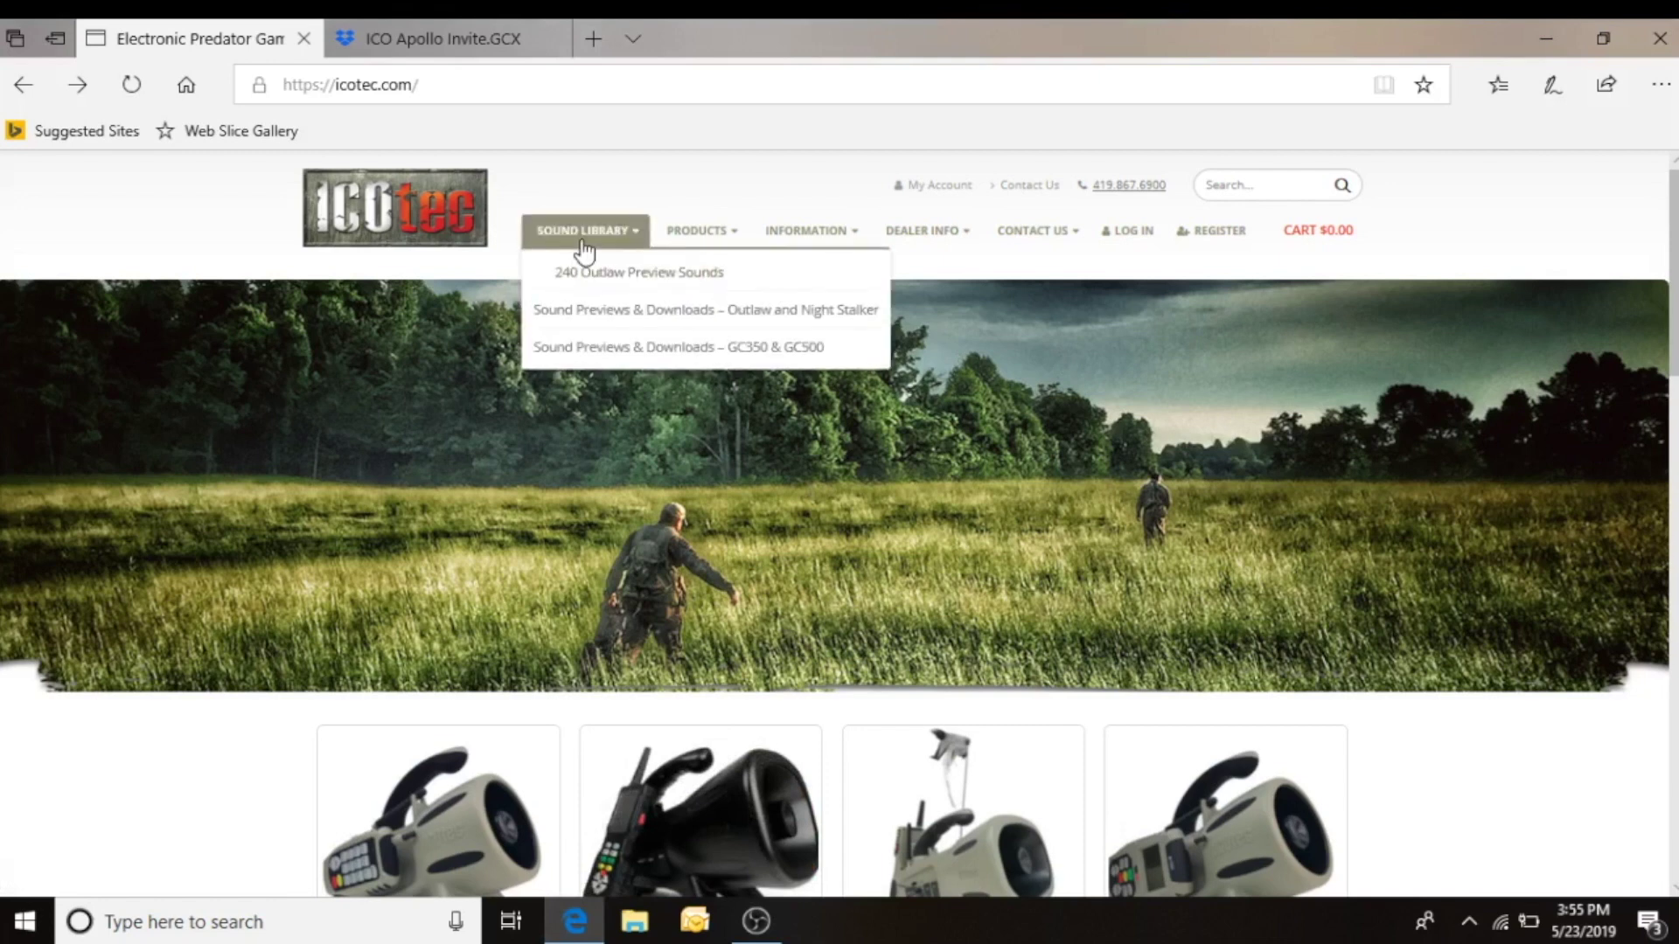
# Open SOUND LIBRARY's Sound Previews & Downloads – Outlaw and Night Stalker page and browse the calls
pyautogui.click(697, 313)
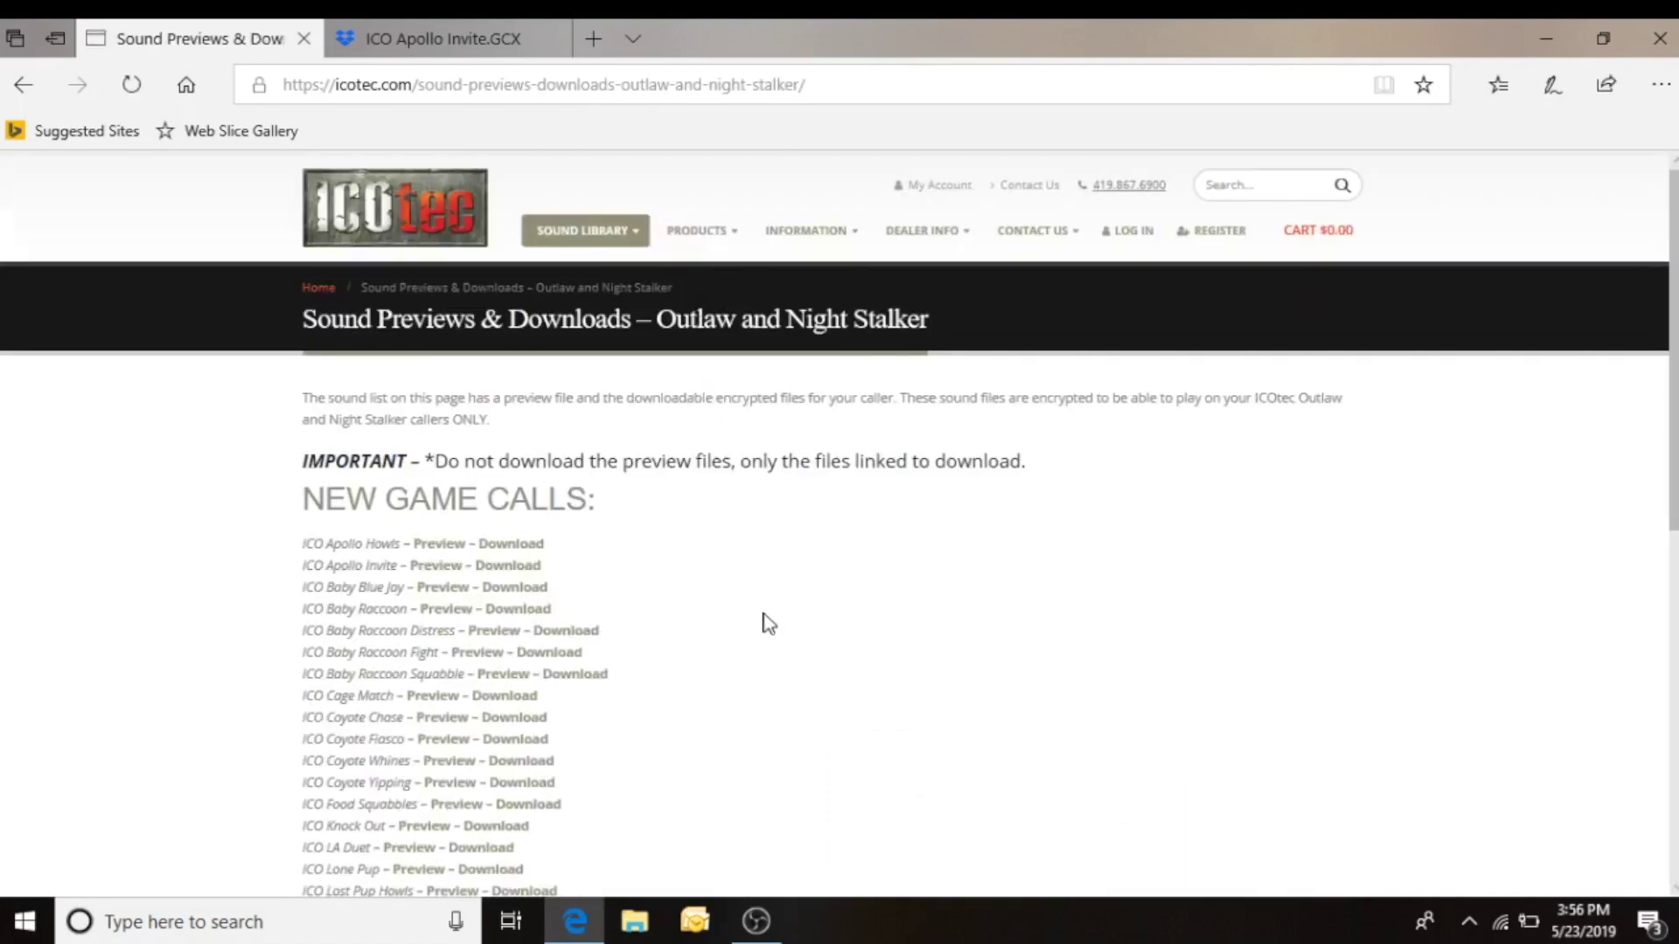
pyautogui.scroll(-1, 768, 622)
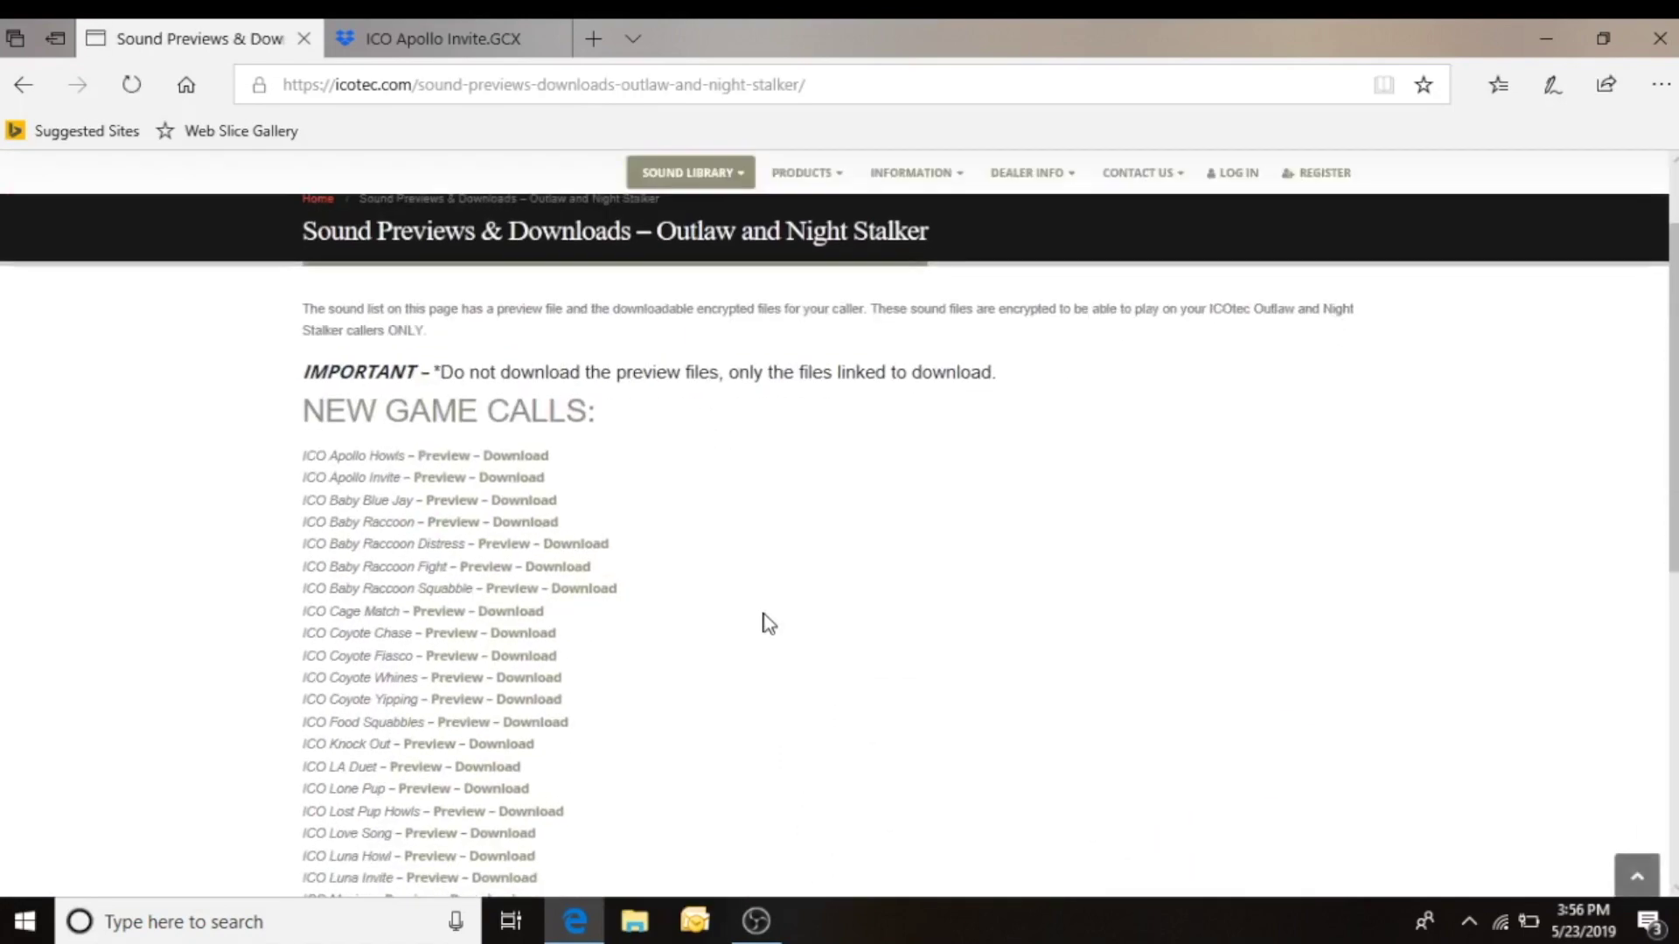
pyautogui.scroll(-1, 768, 623)
pyautogui.scroll(-1, 768, 622)
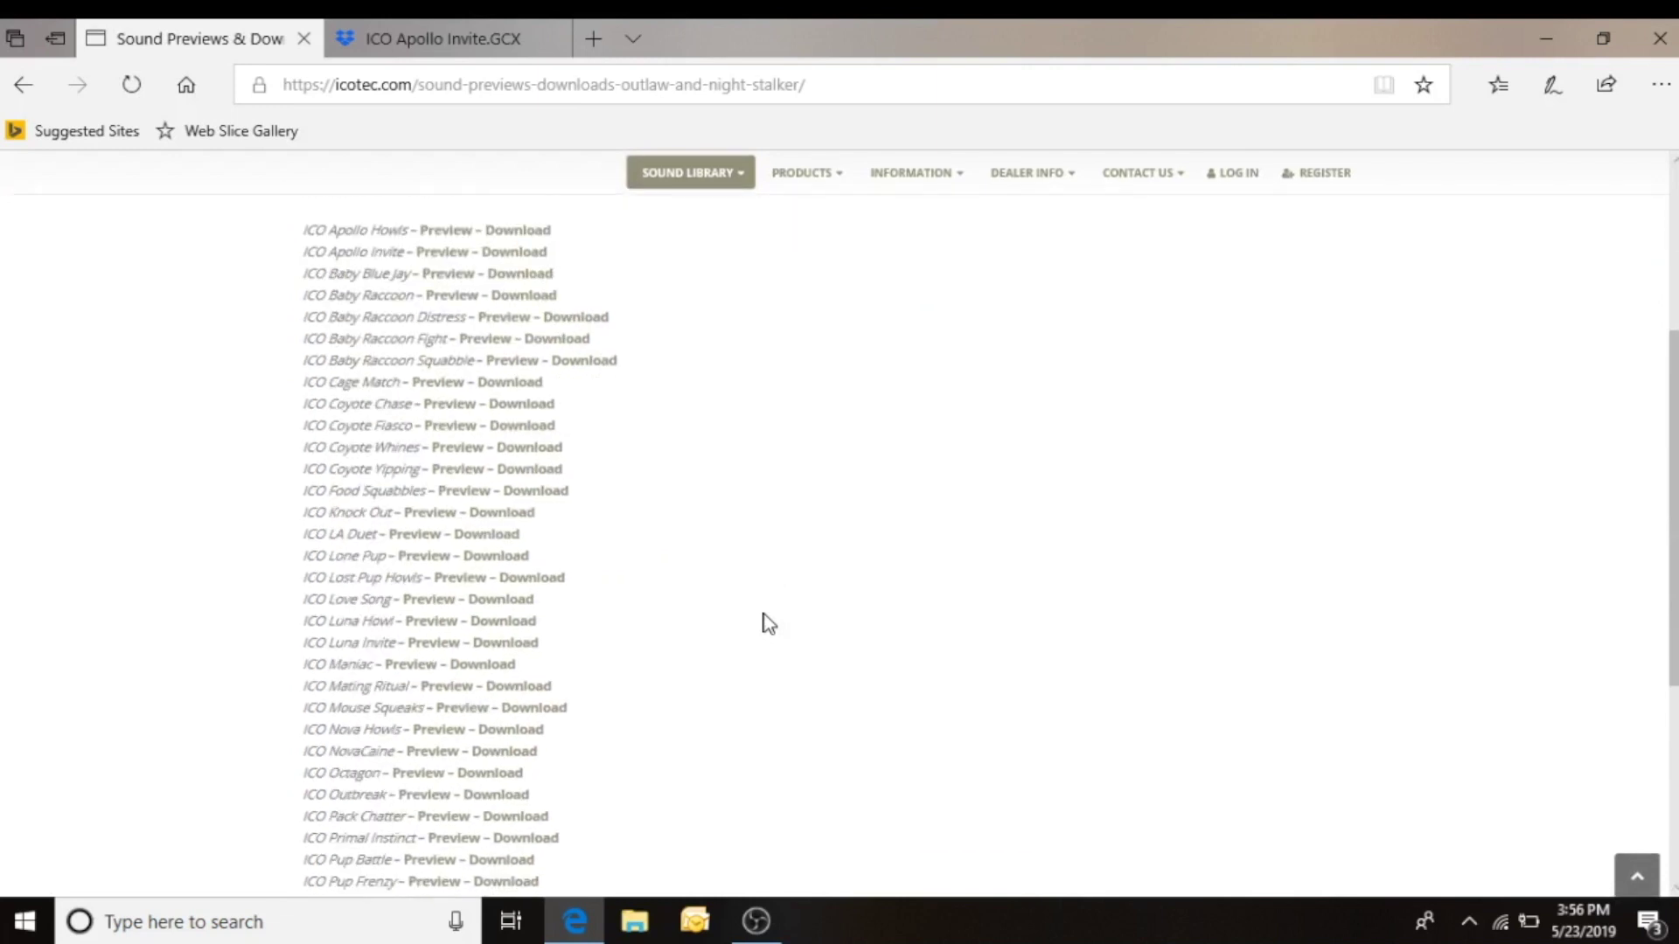
pyautogui.scroll(-3, 767, 623)
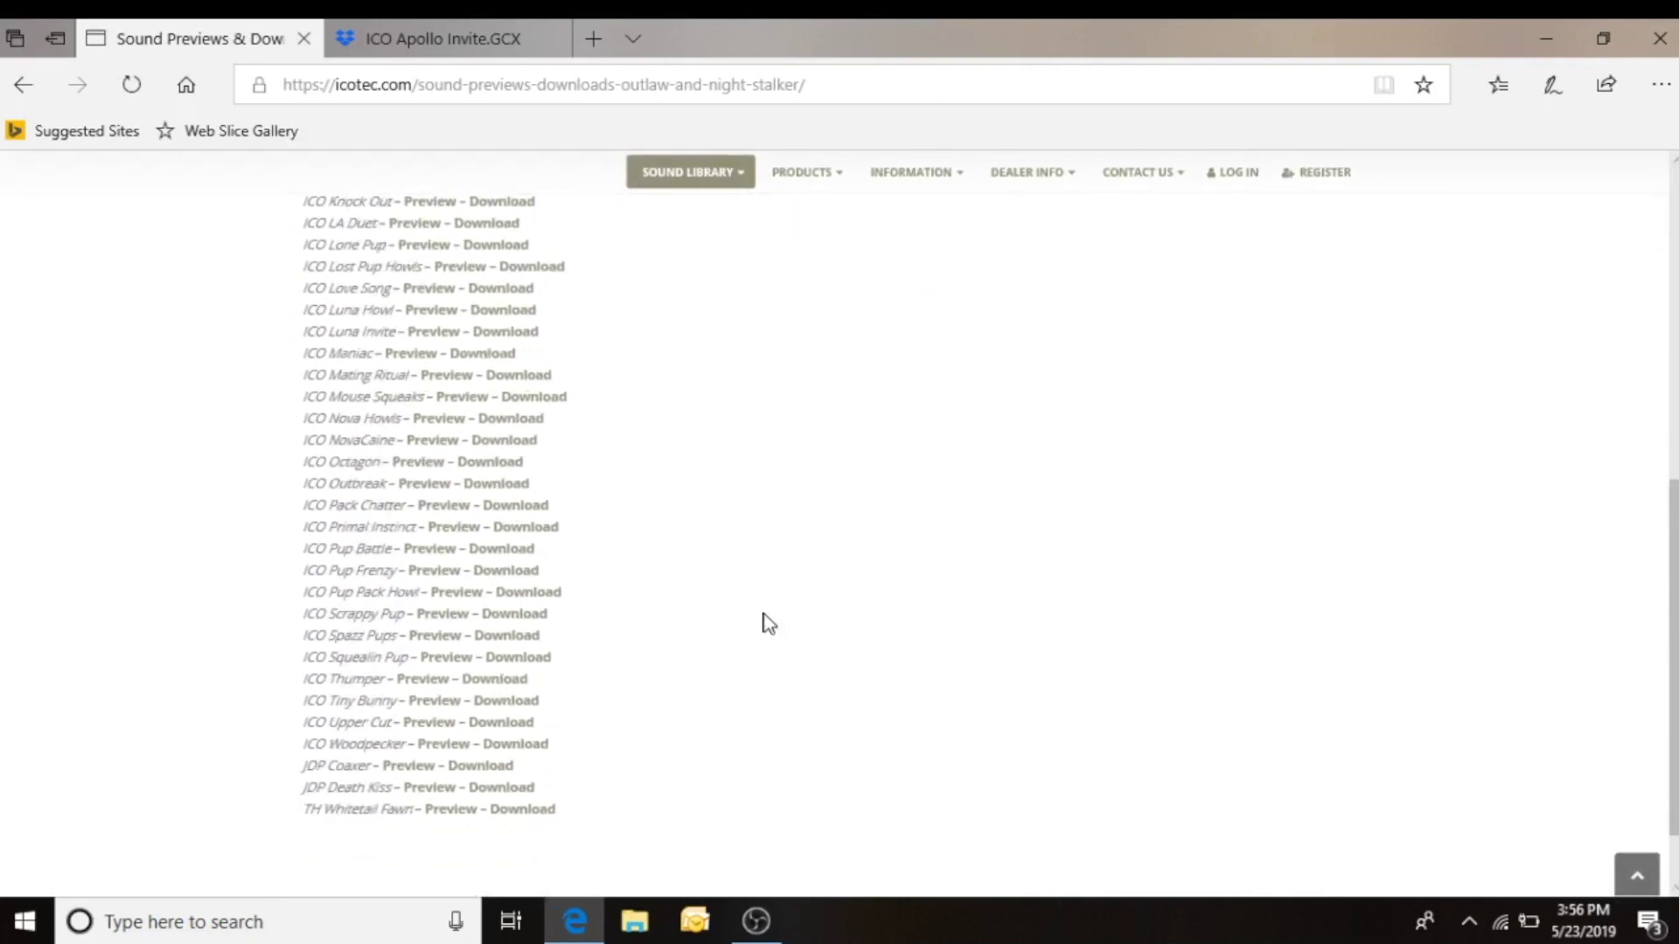
pyautogui.scroll(3, 767, 622)
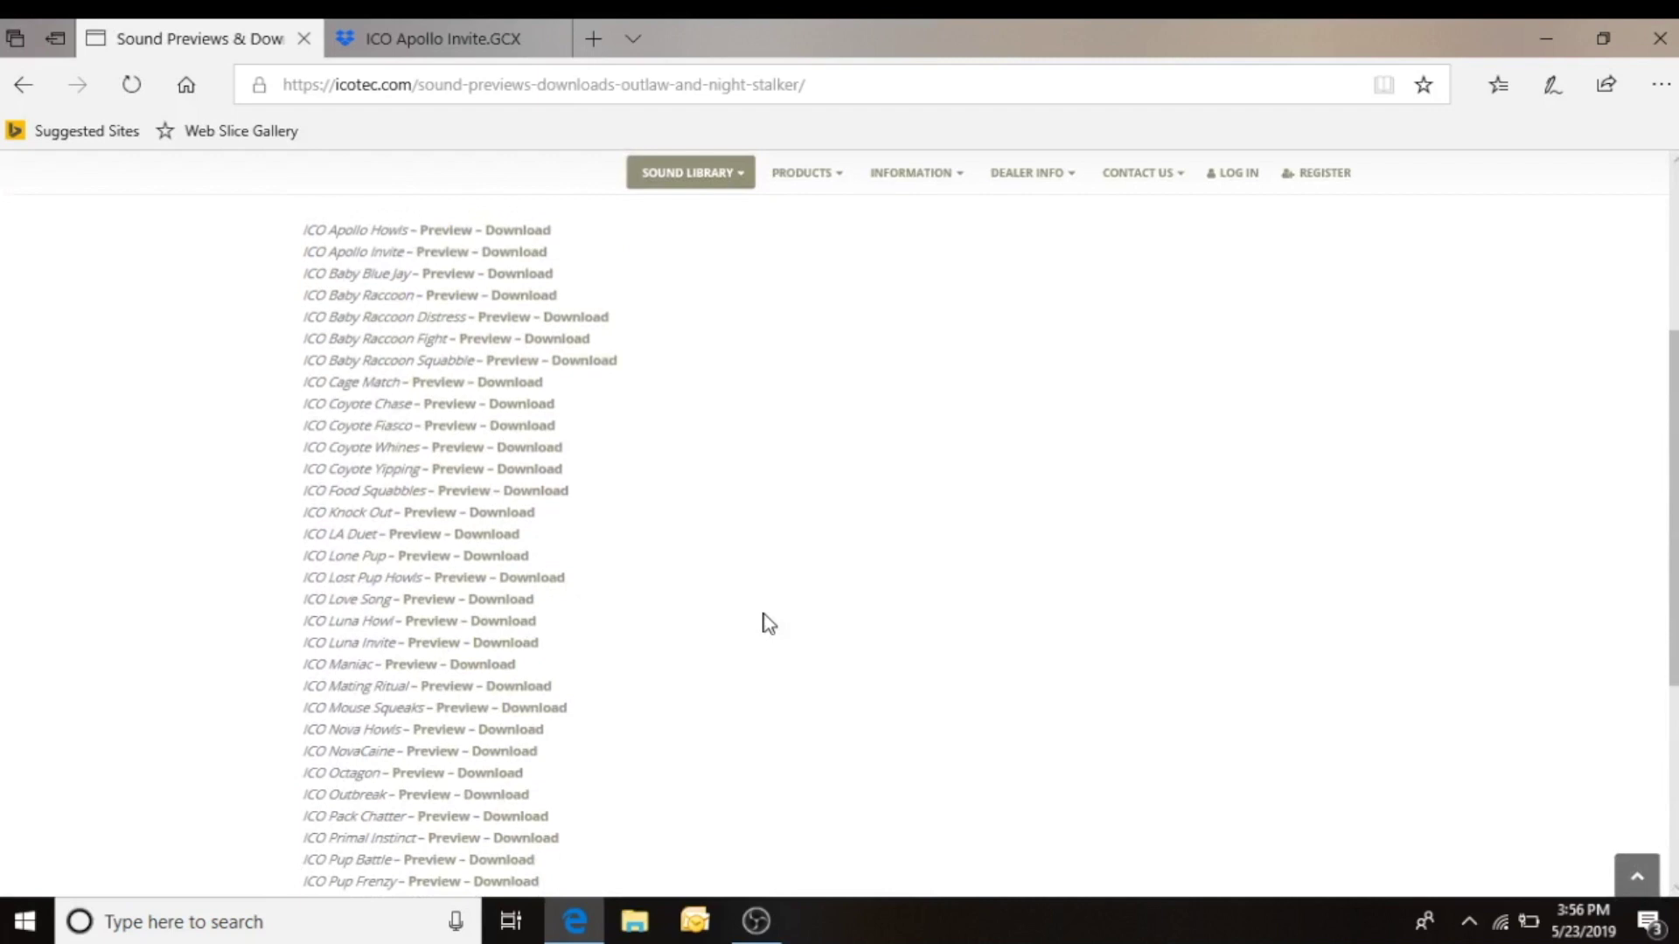
pyautogui.scroll(1, 767, 622)
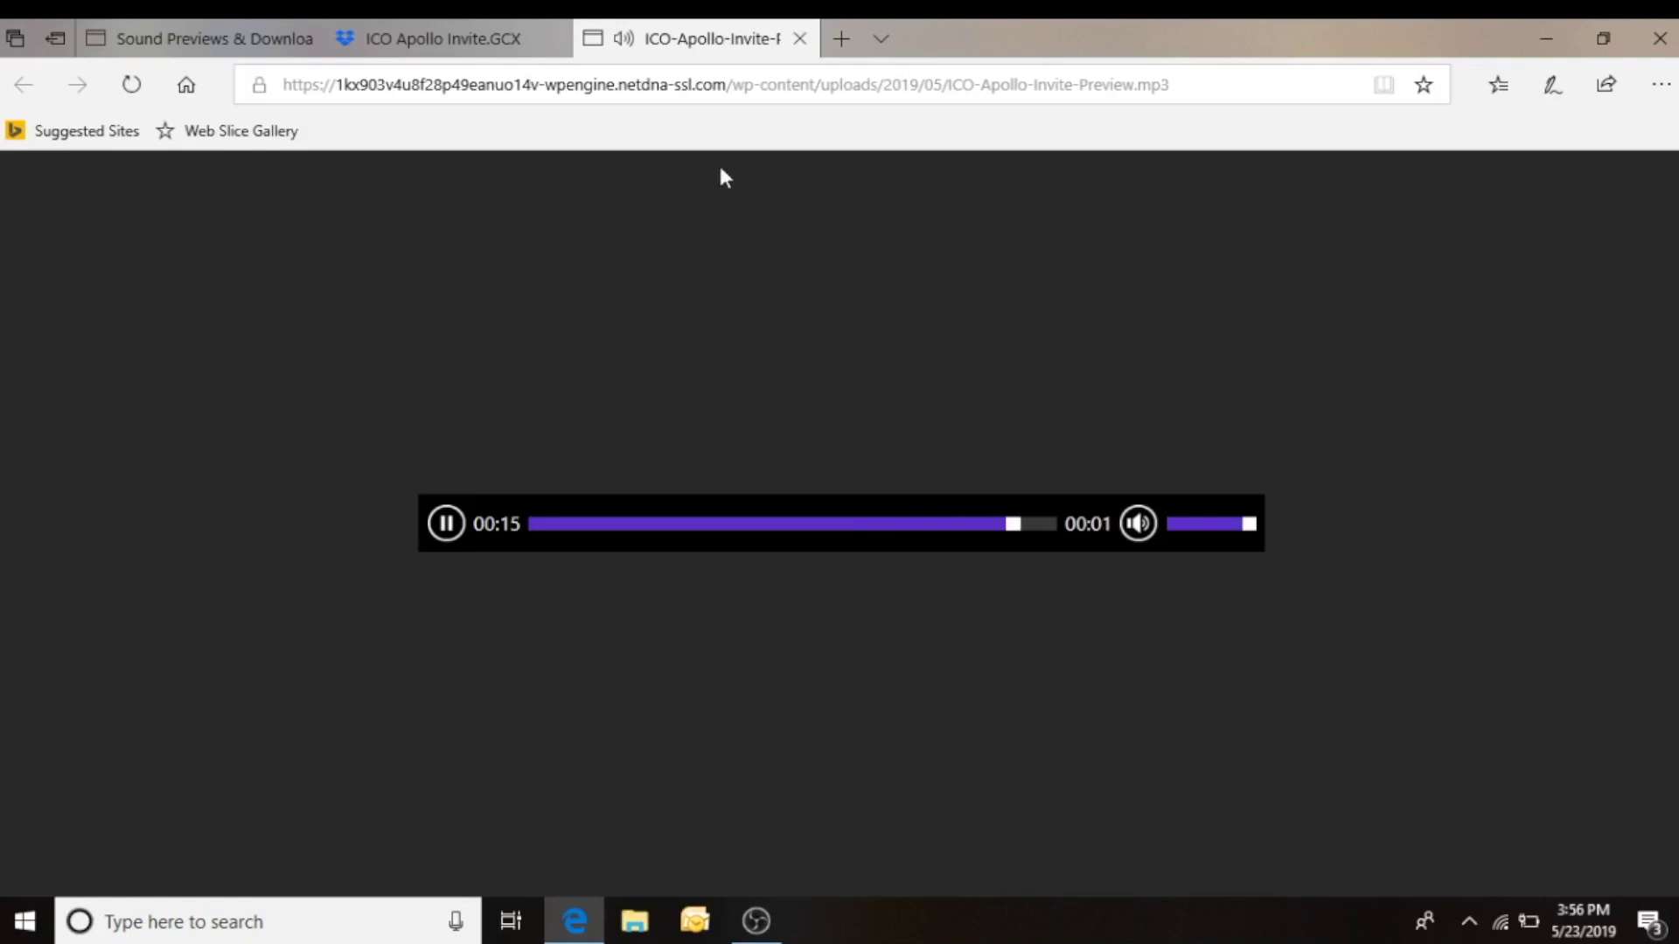
# Close the preview tab and direct-download ICO Apollo Invite.GCX (3.4 MB) from Dropbox
pyautogui.click(799, 39)
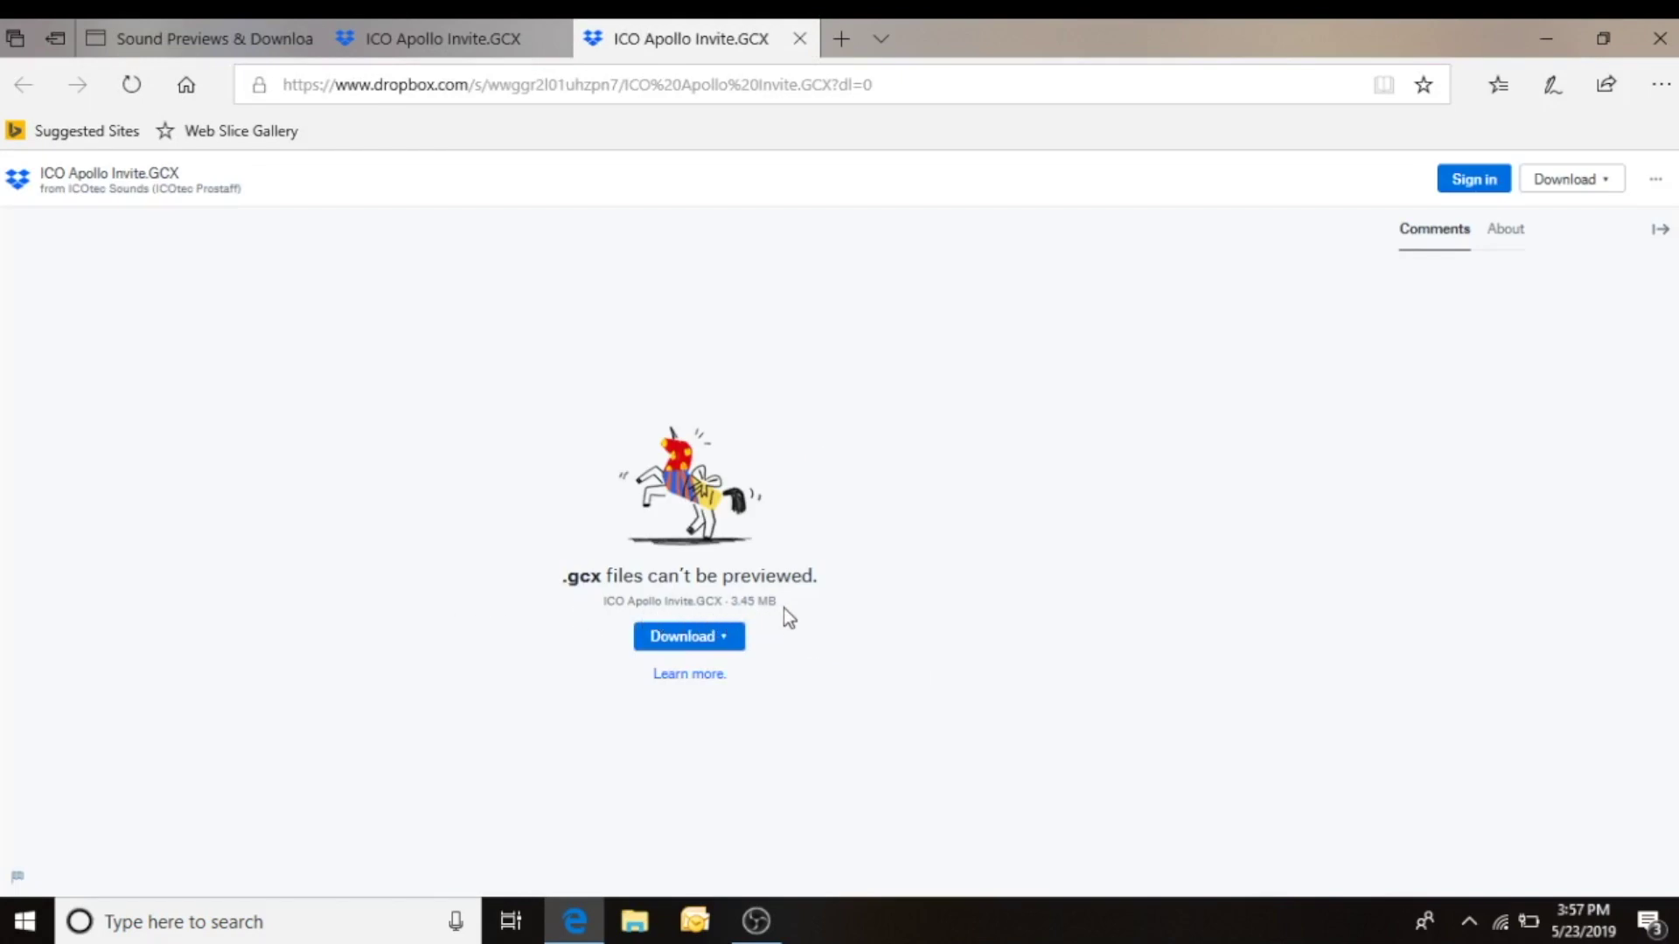
pyautogui.click(683, 648)
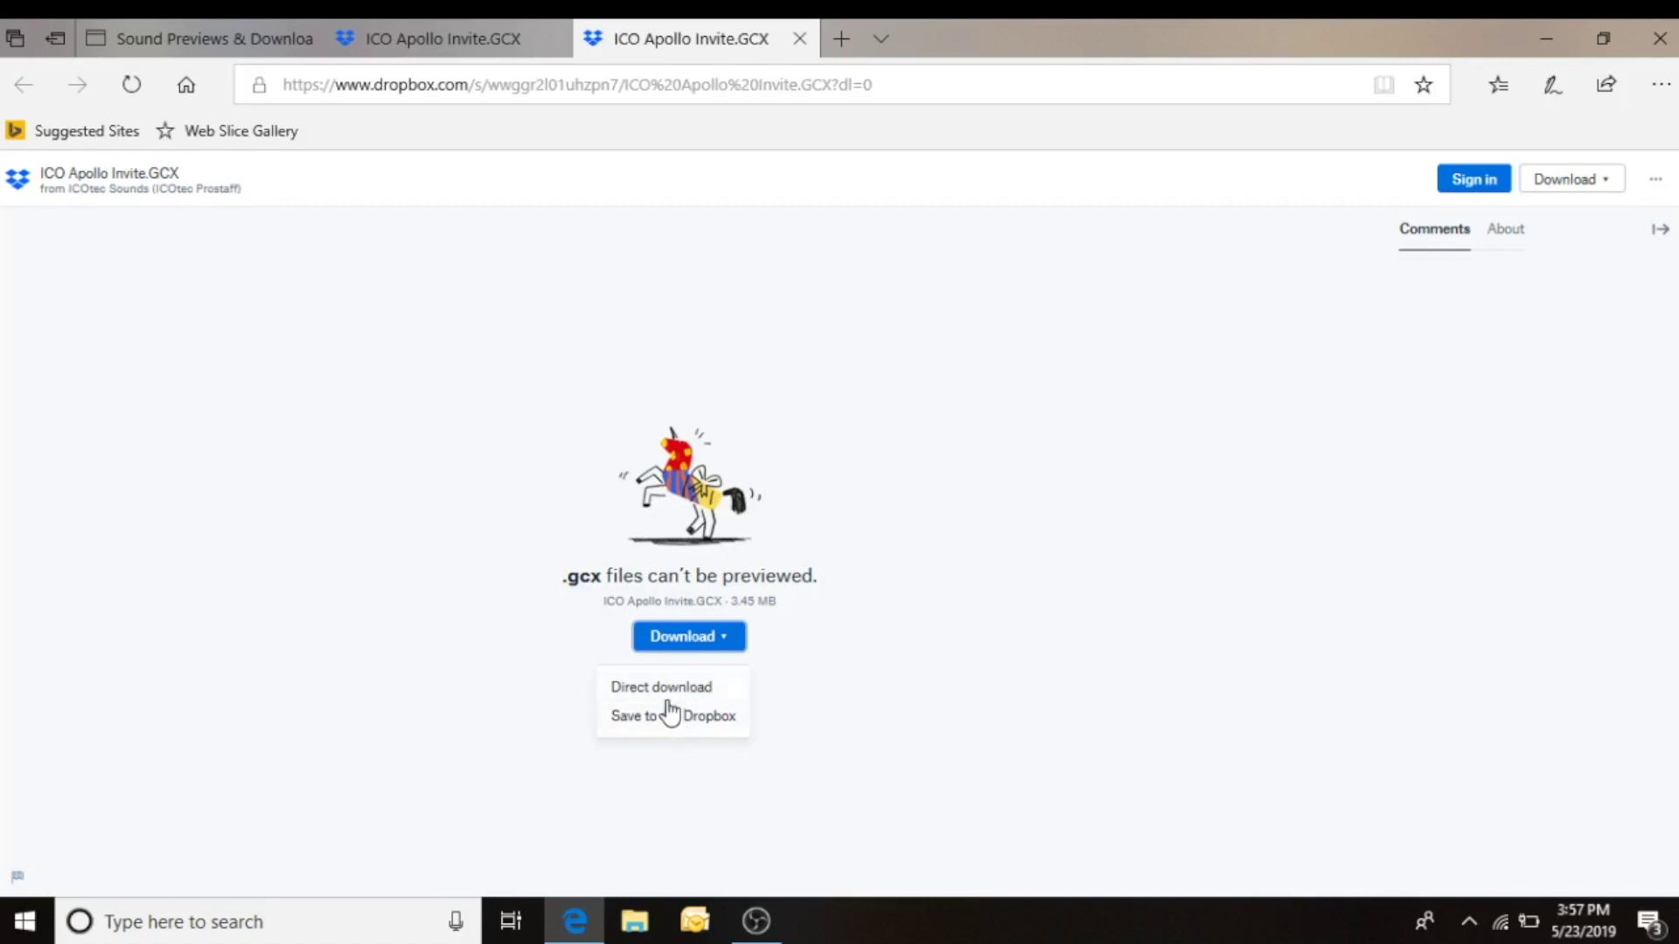
pyautogui.click(667, 688)
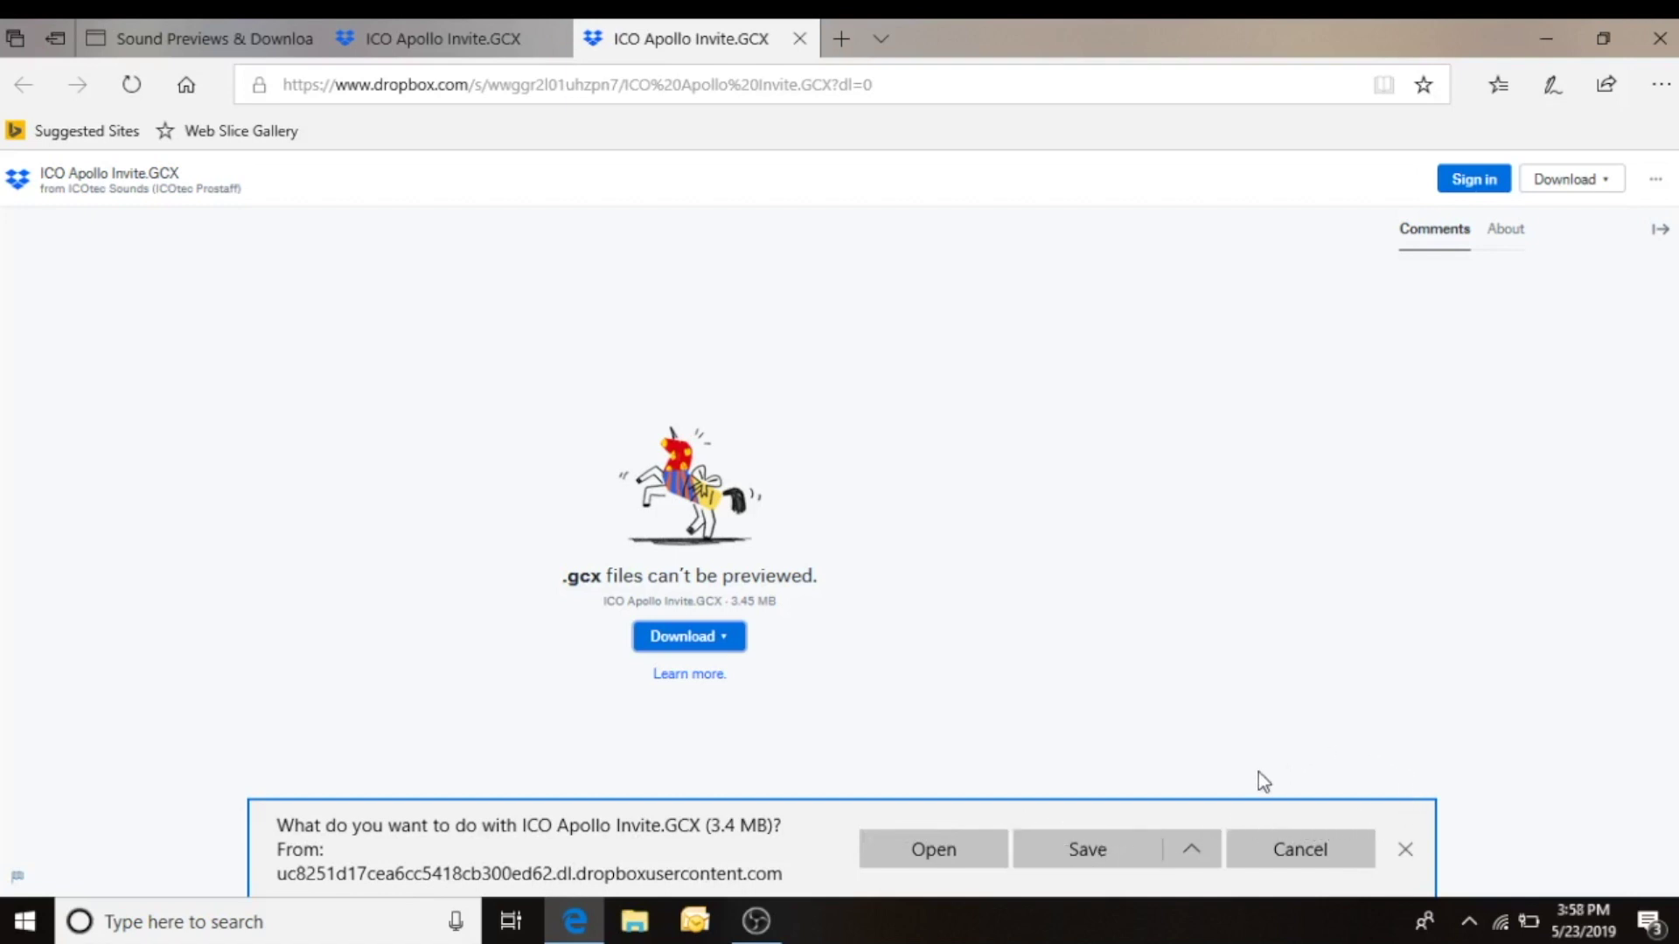
# Use Save as to store ICO Apollo Invite.GCX in Desktop > ico sounds
pyautogui.click(1193, 849)
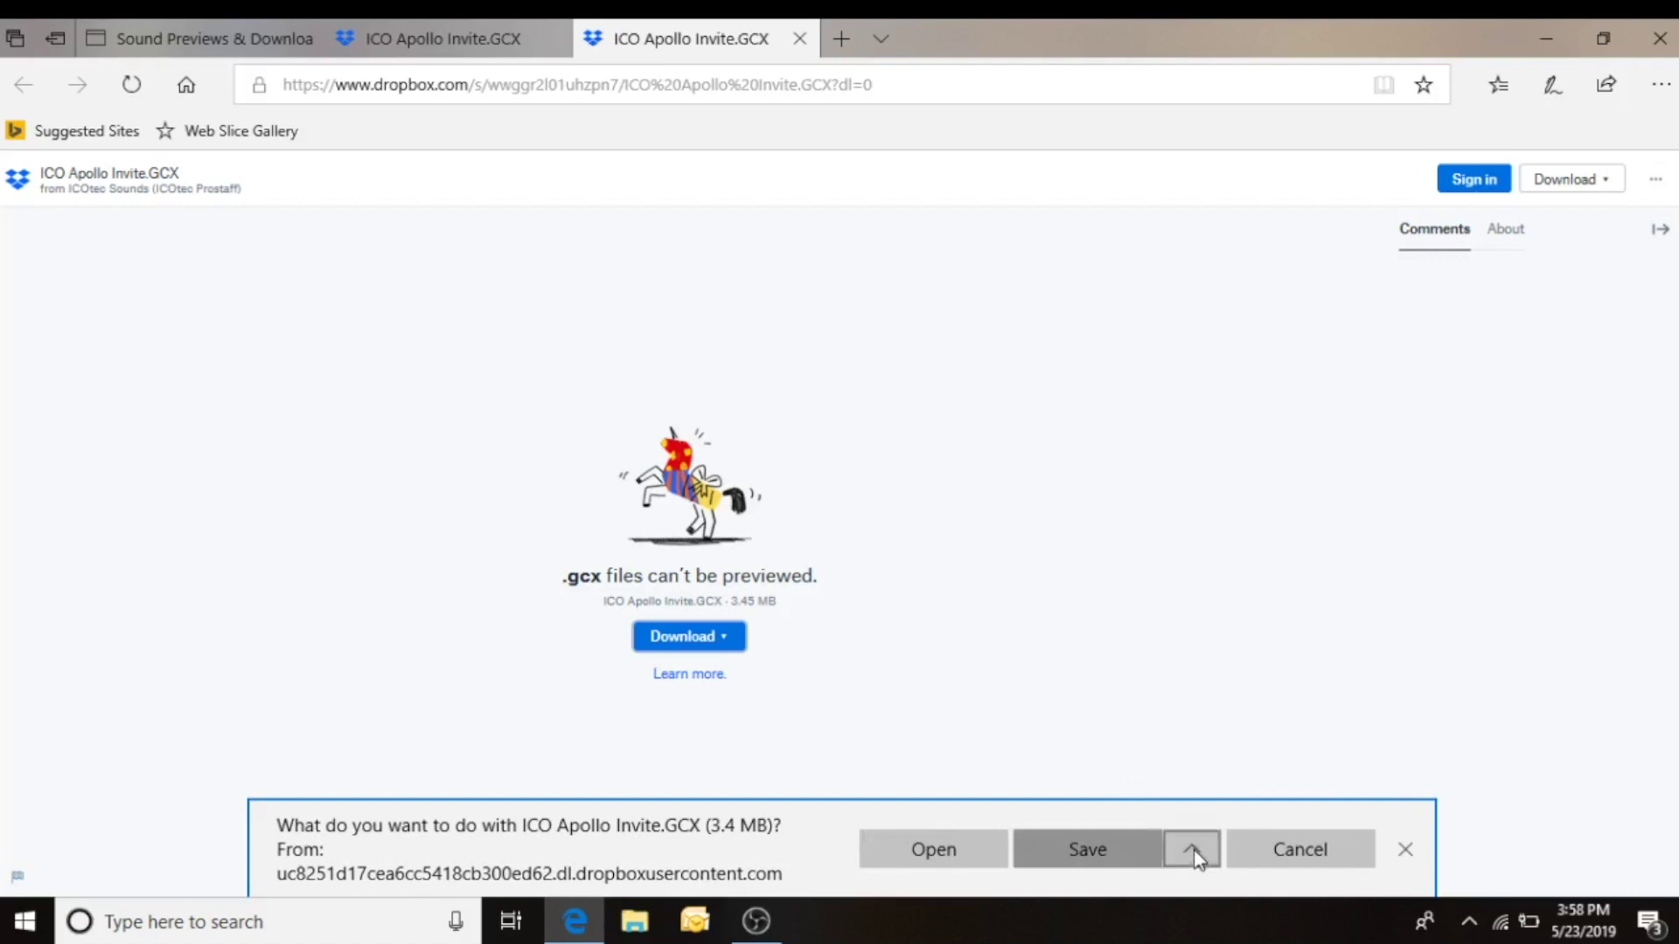
pyautogui.click(1165, 809)
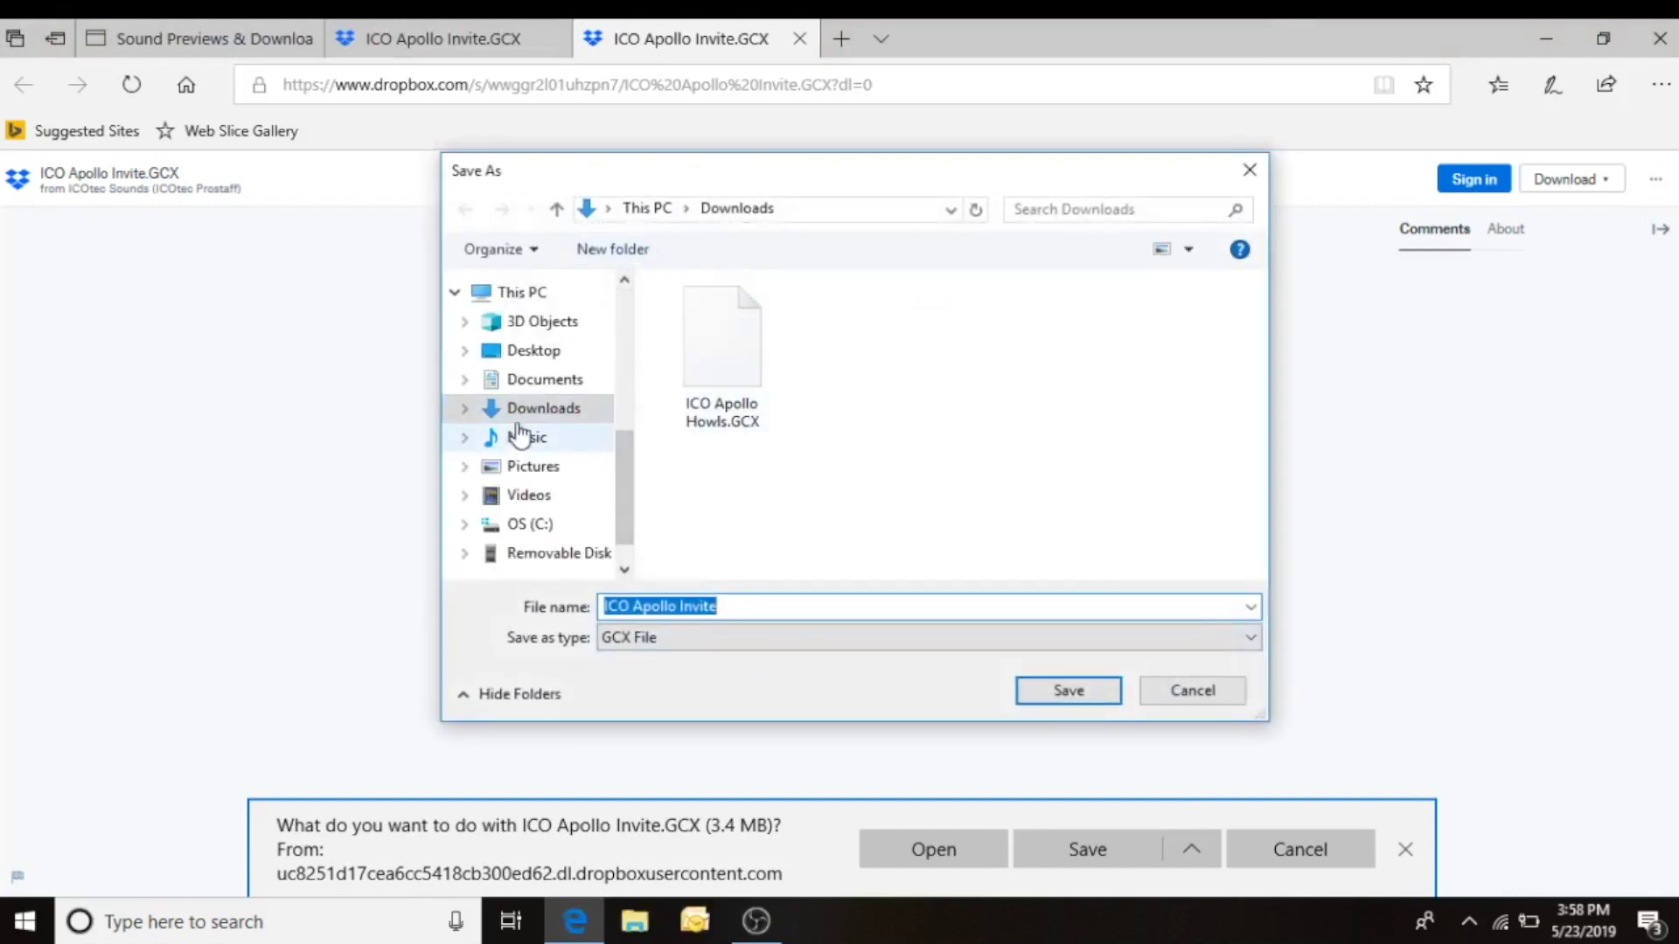
pyautogui.click(522, 352)
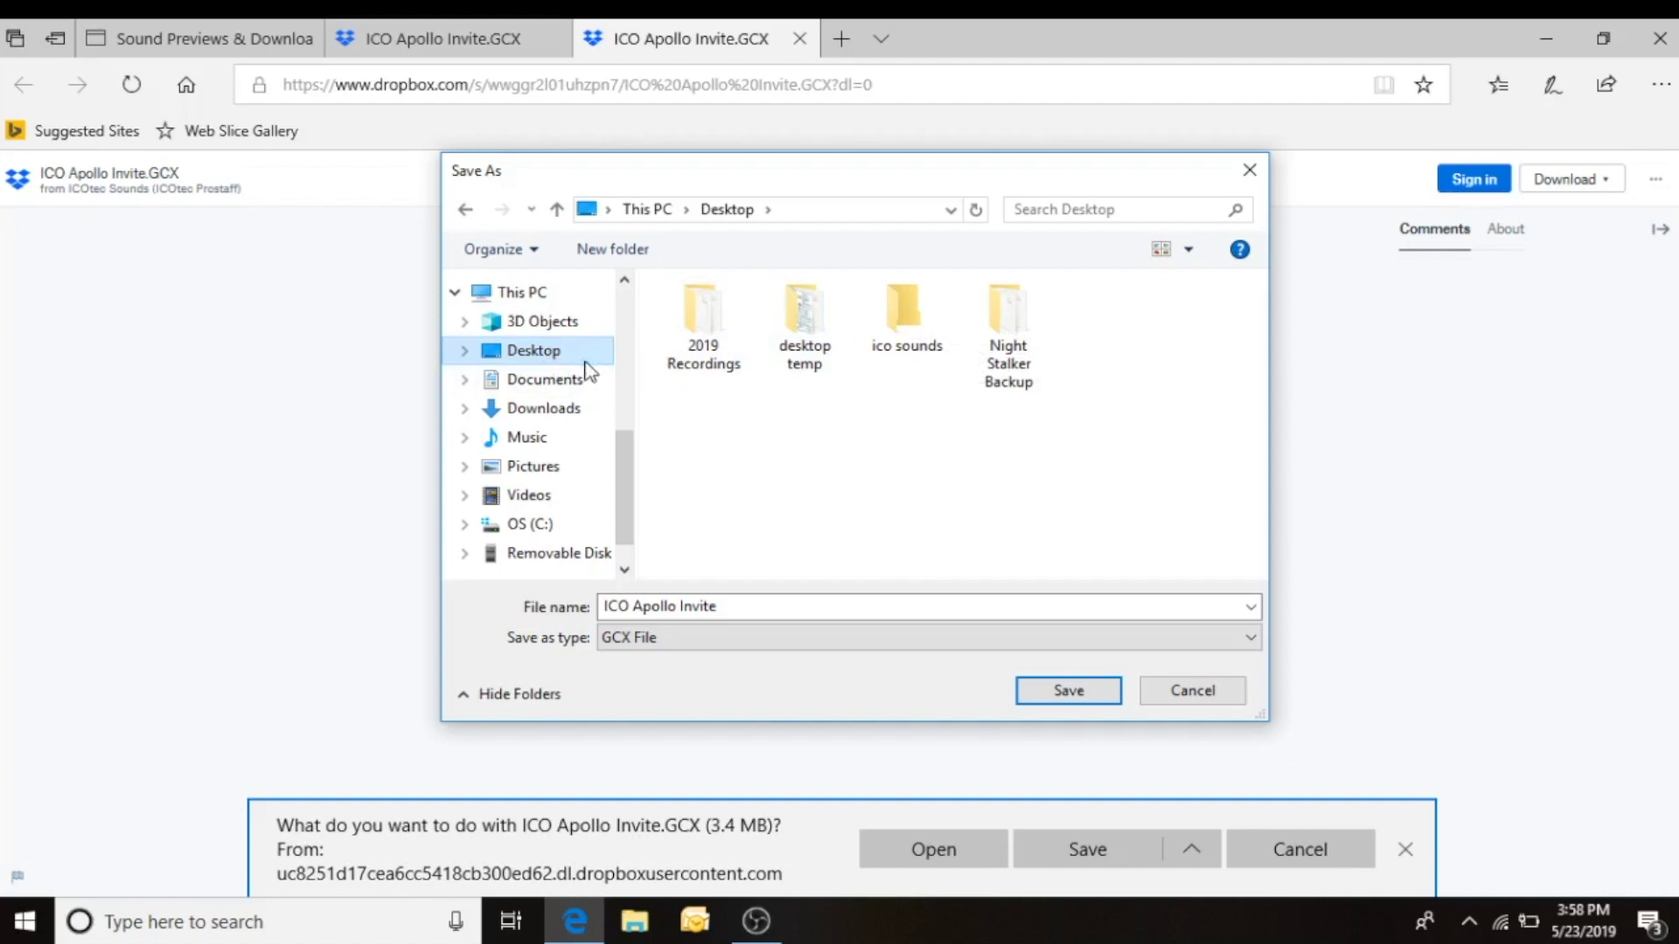
pyautogui.click(901, 301)
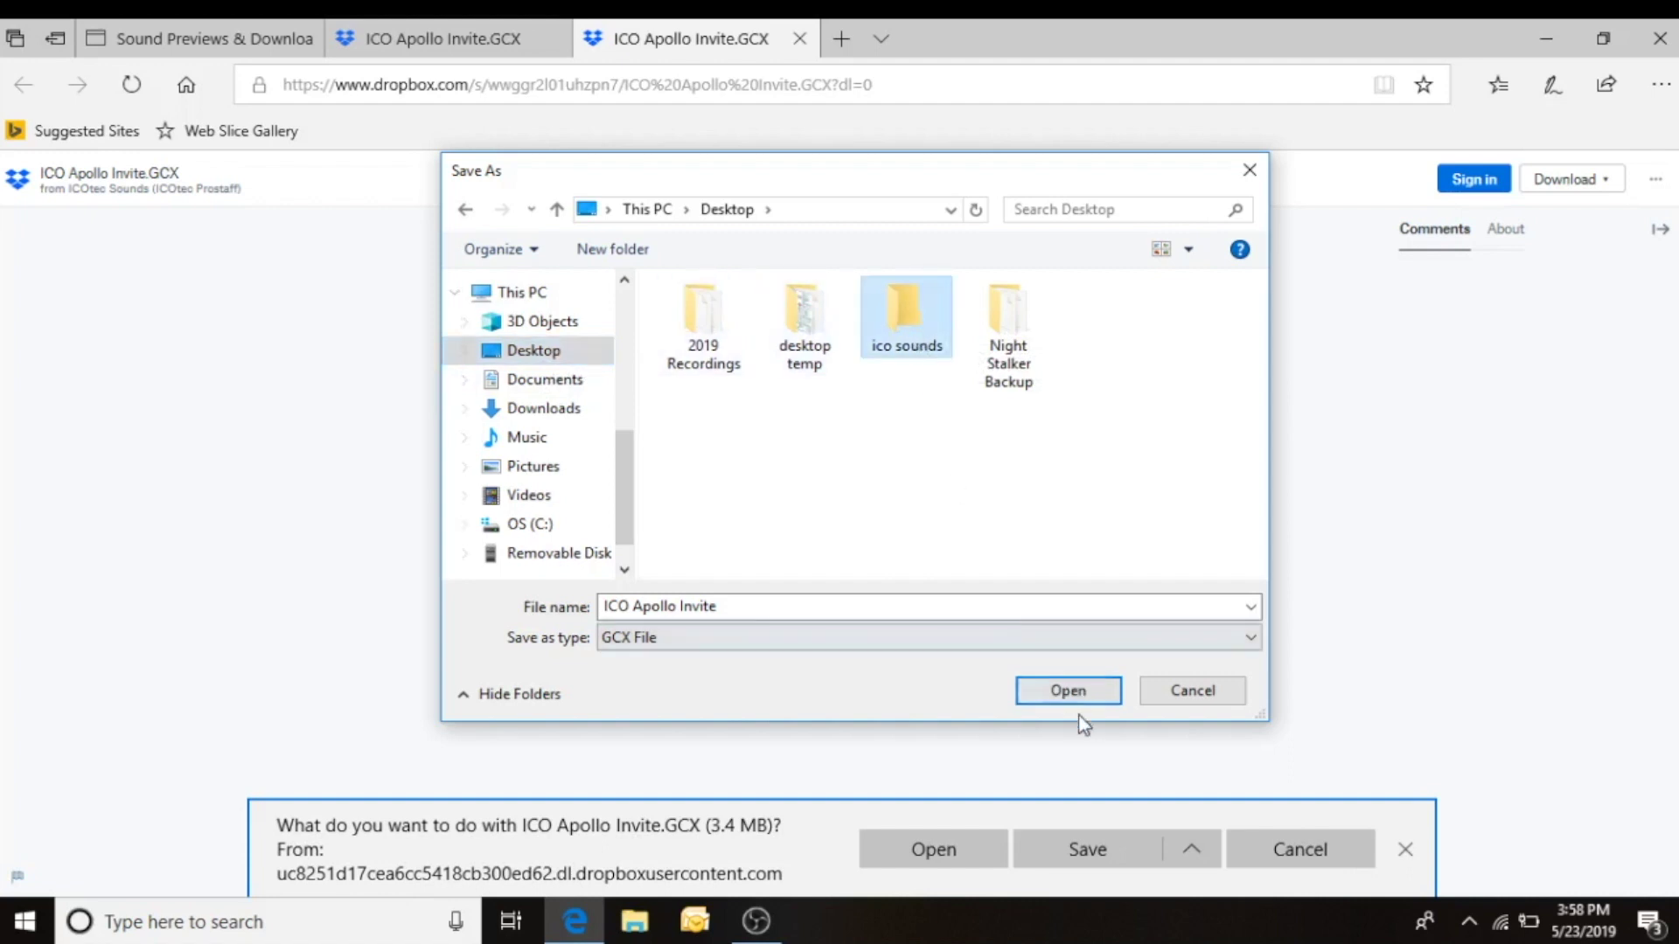
pyautogui.click(1071, 692)
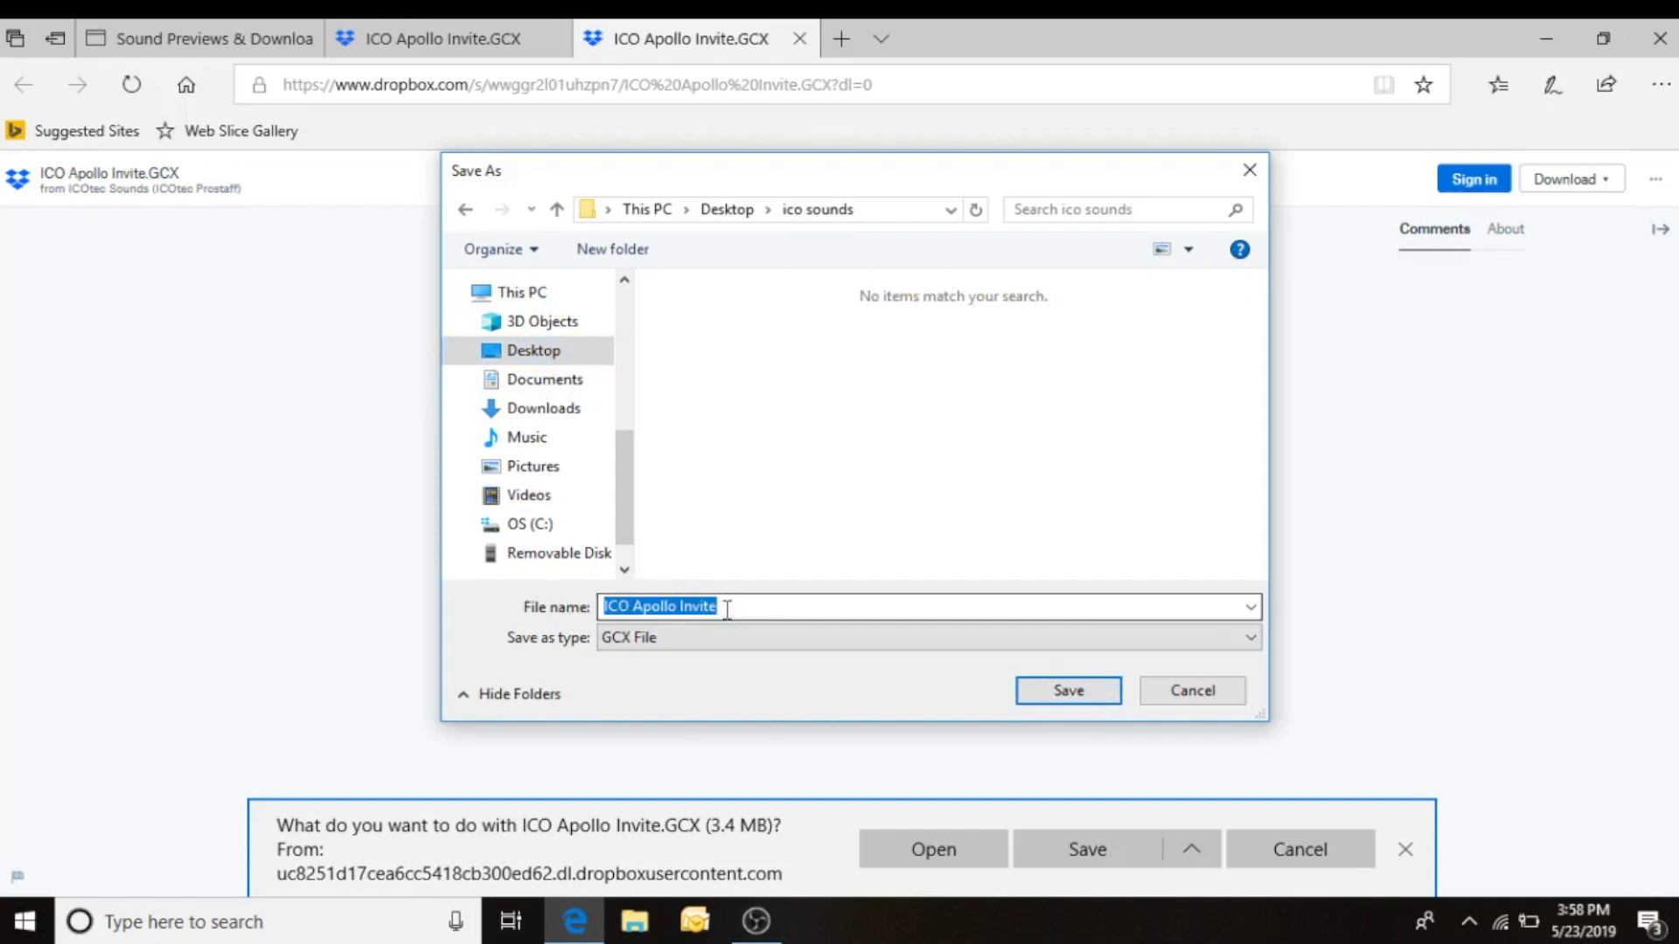
pyautogui.click(1083, 692)
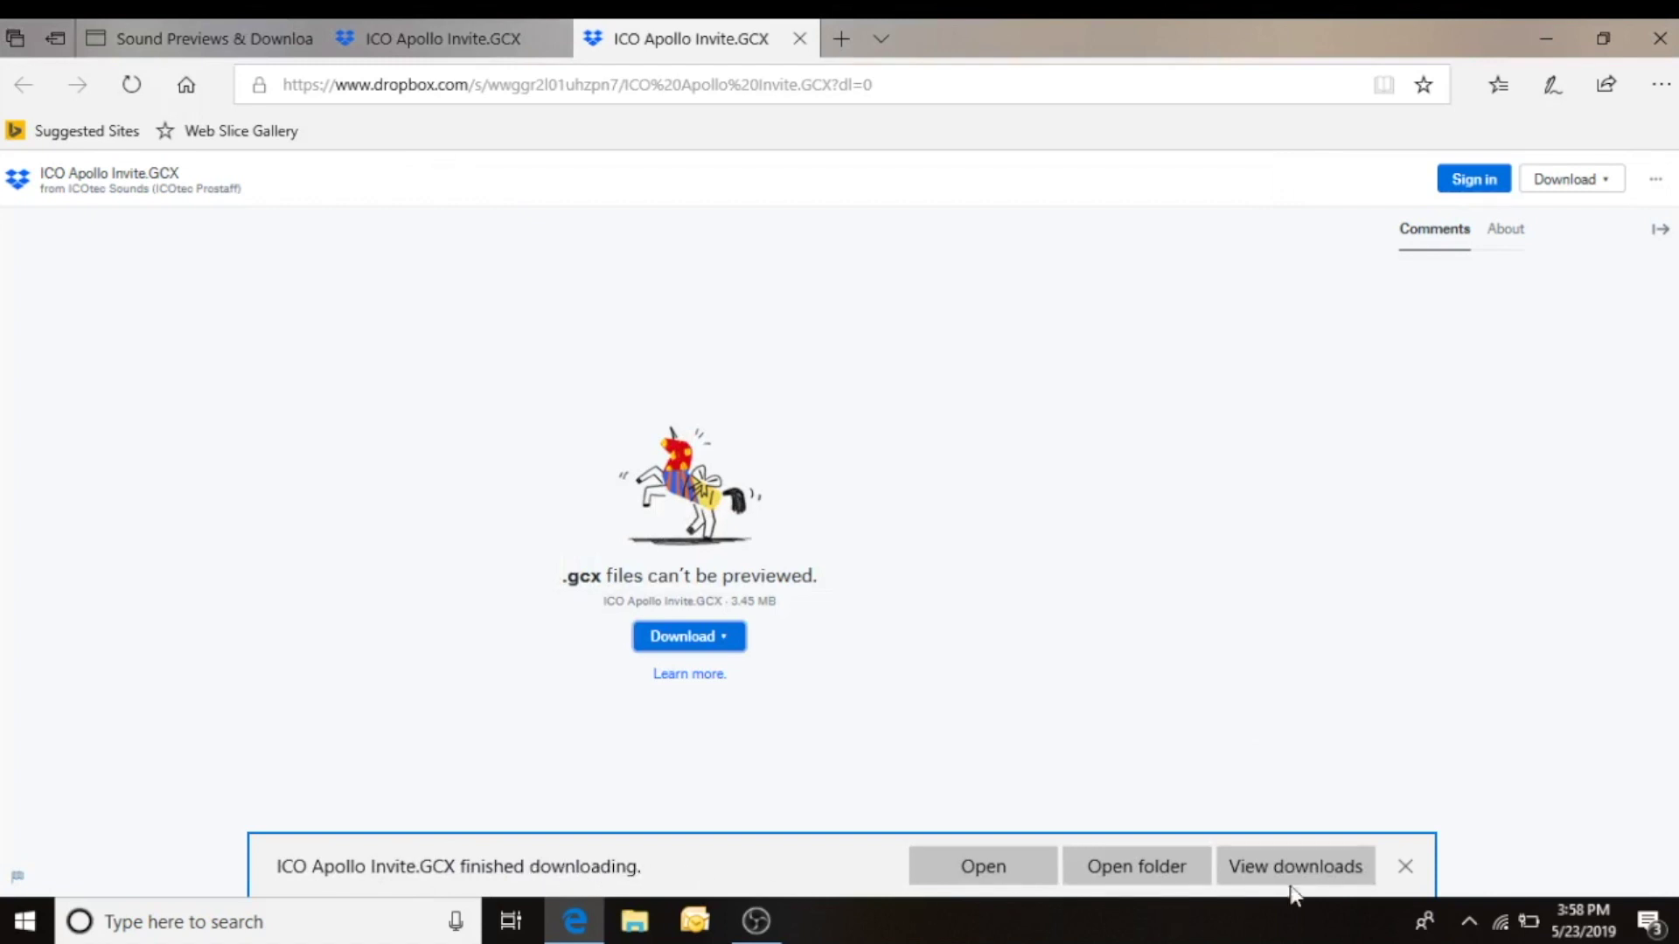
# Dismiss the download notice, minimize Edge and open the ico sounds folder
pyautogui.click(1405, 866)
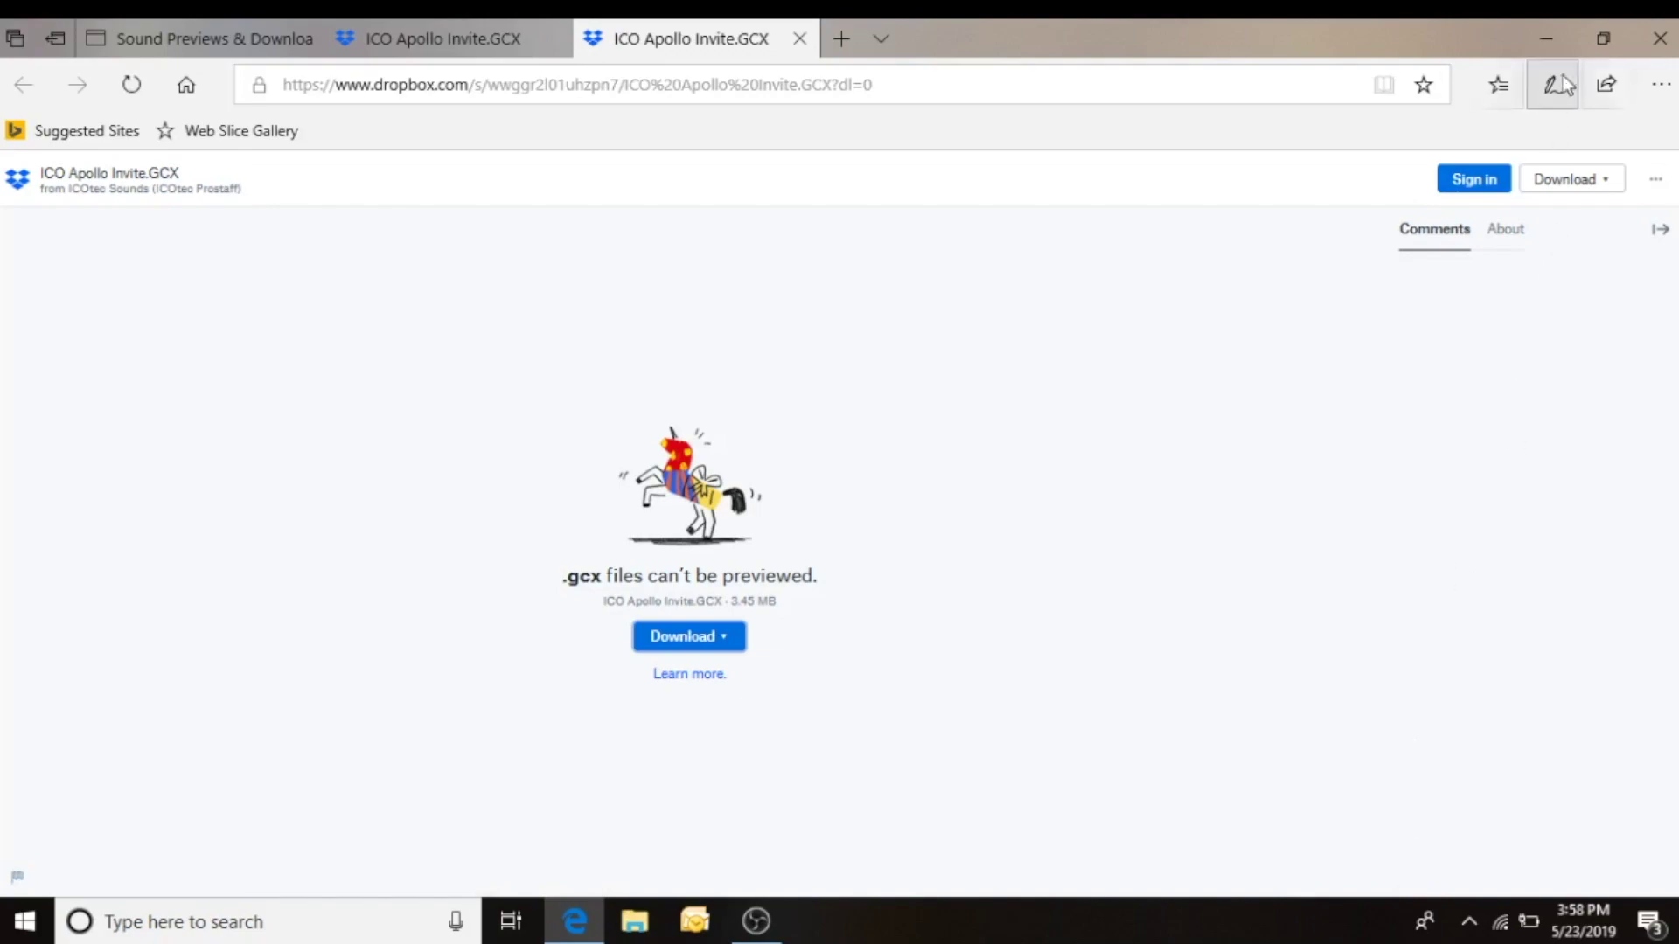
pyautogui.click(1550, 35)
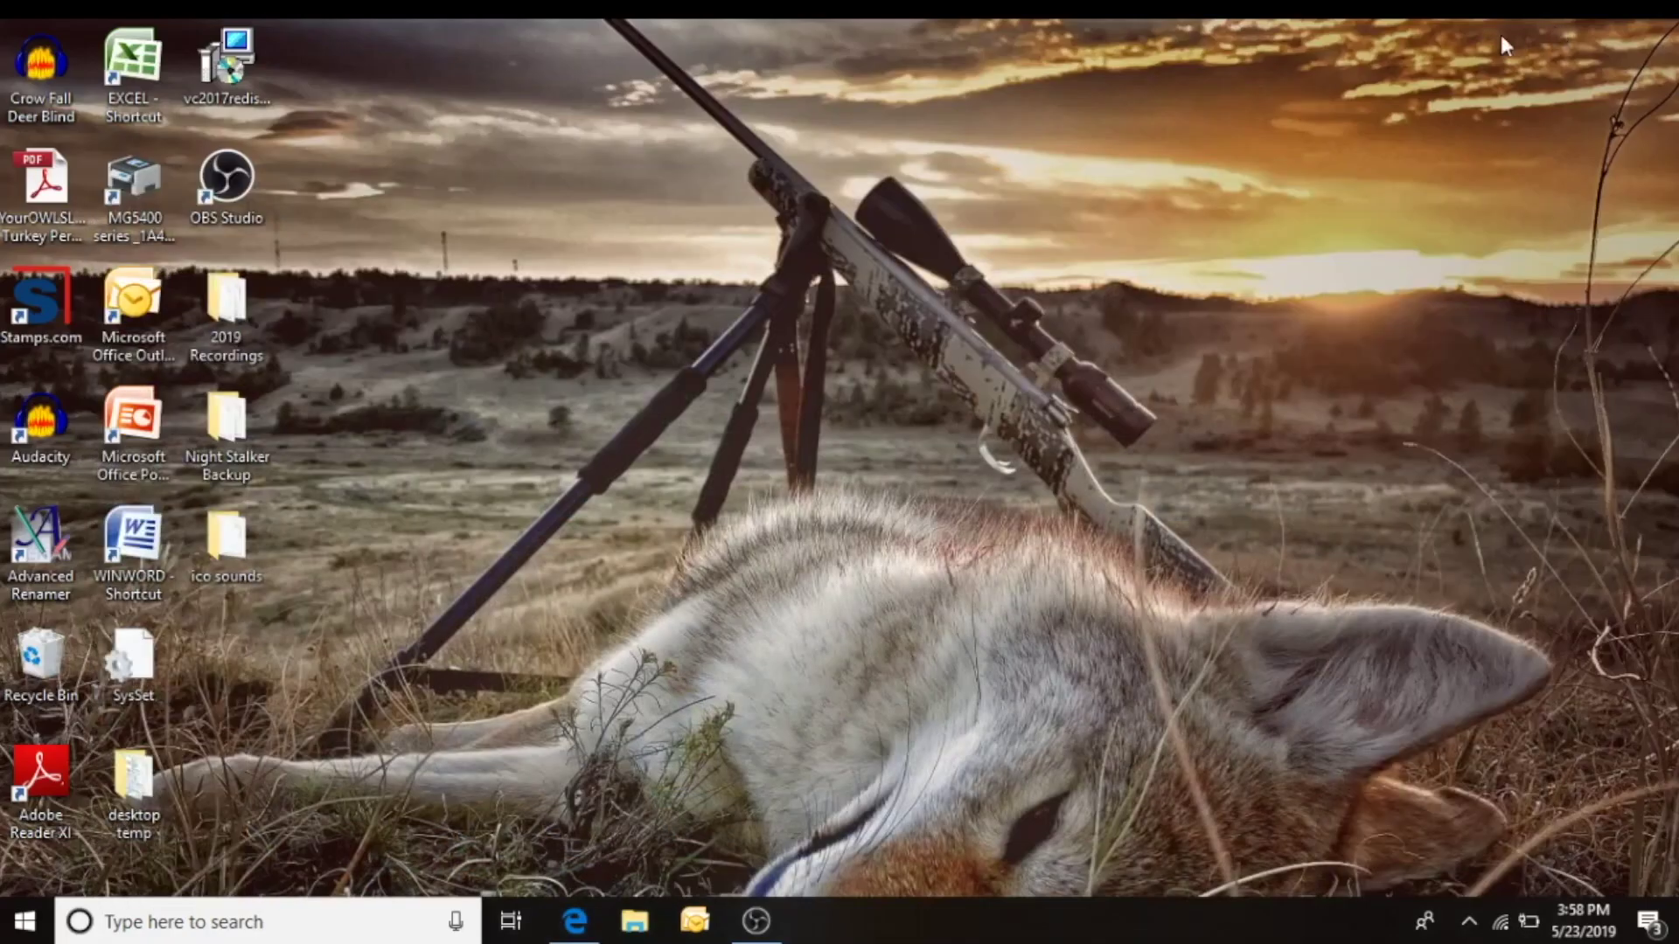
pyautogui.doubleClick(253, 537)
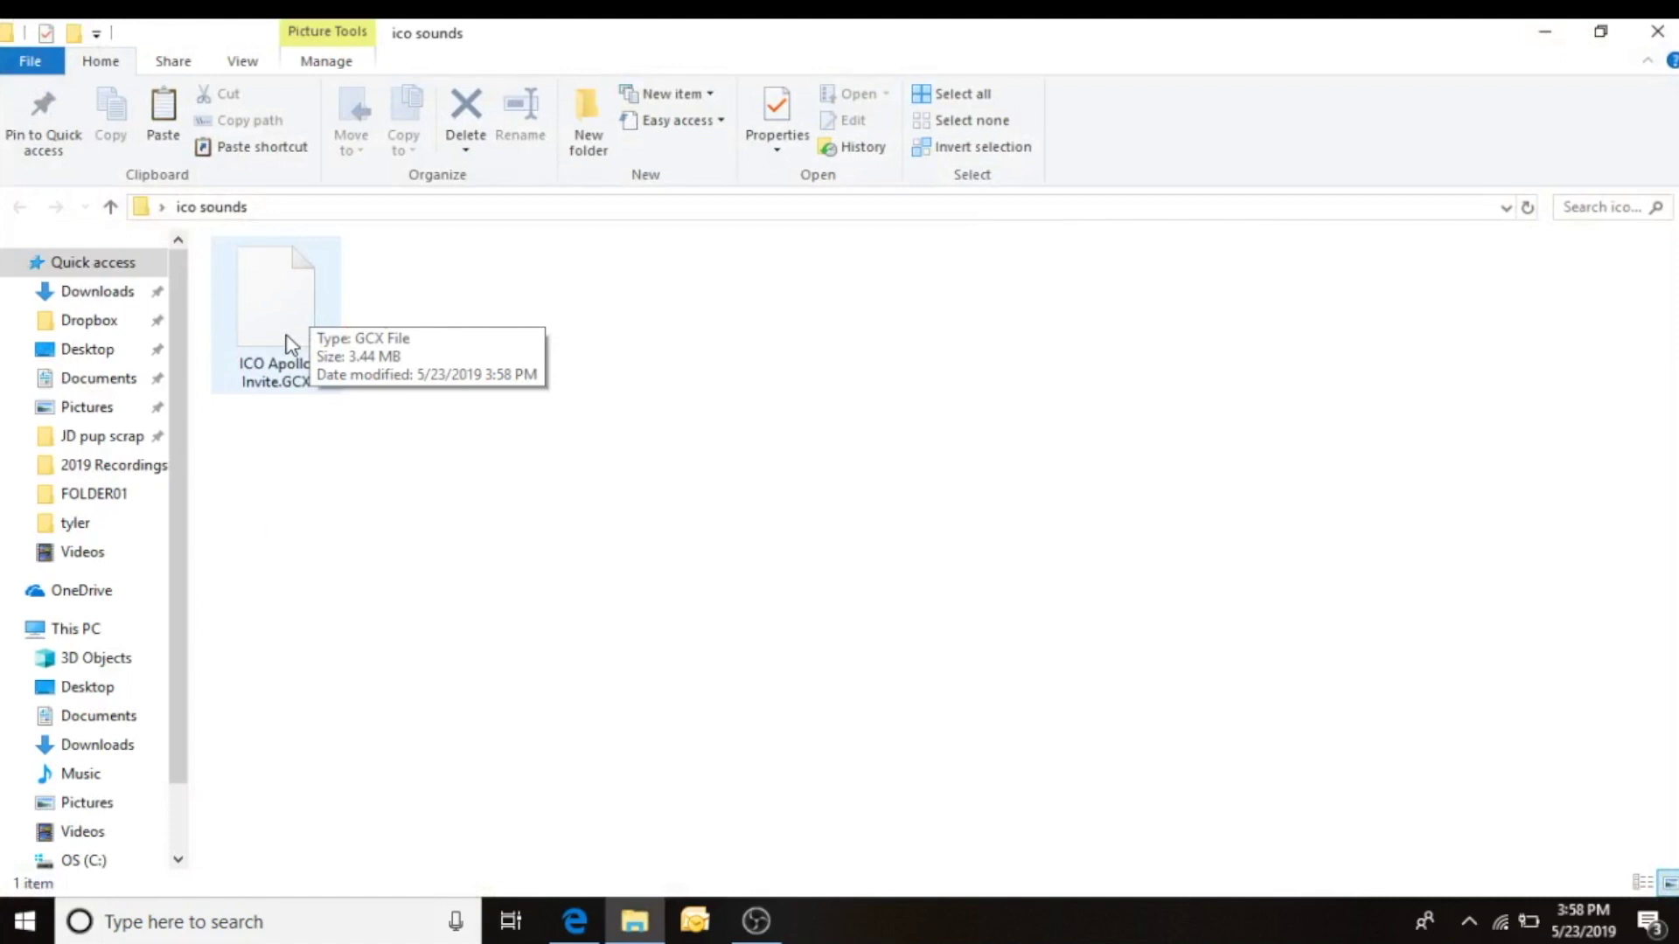
# Prefix the downloaded file's name with 241, making it '241 ICO Apollo Invite.GCX'
pyautogui.rightClick(239, 366)
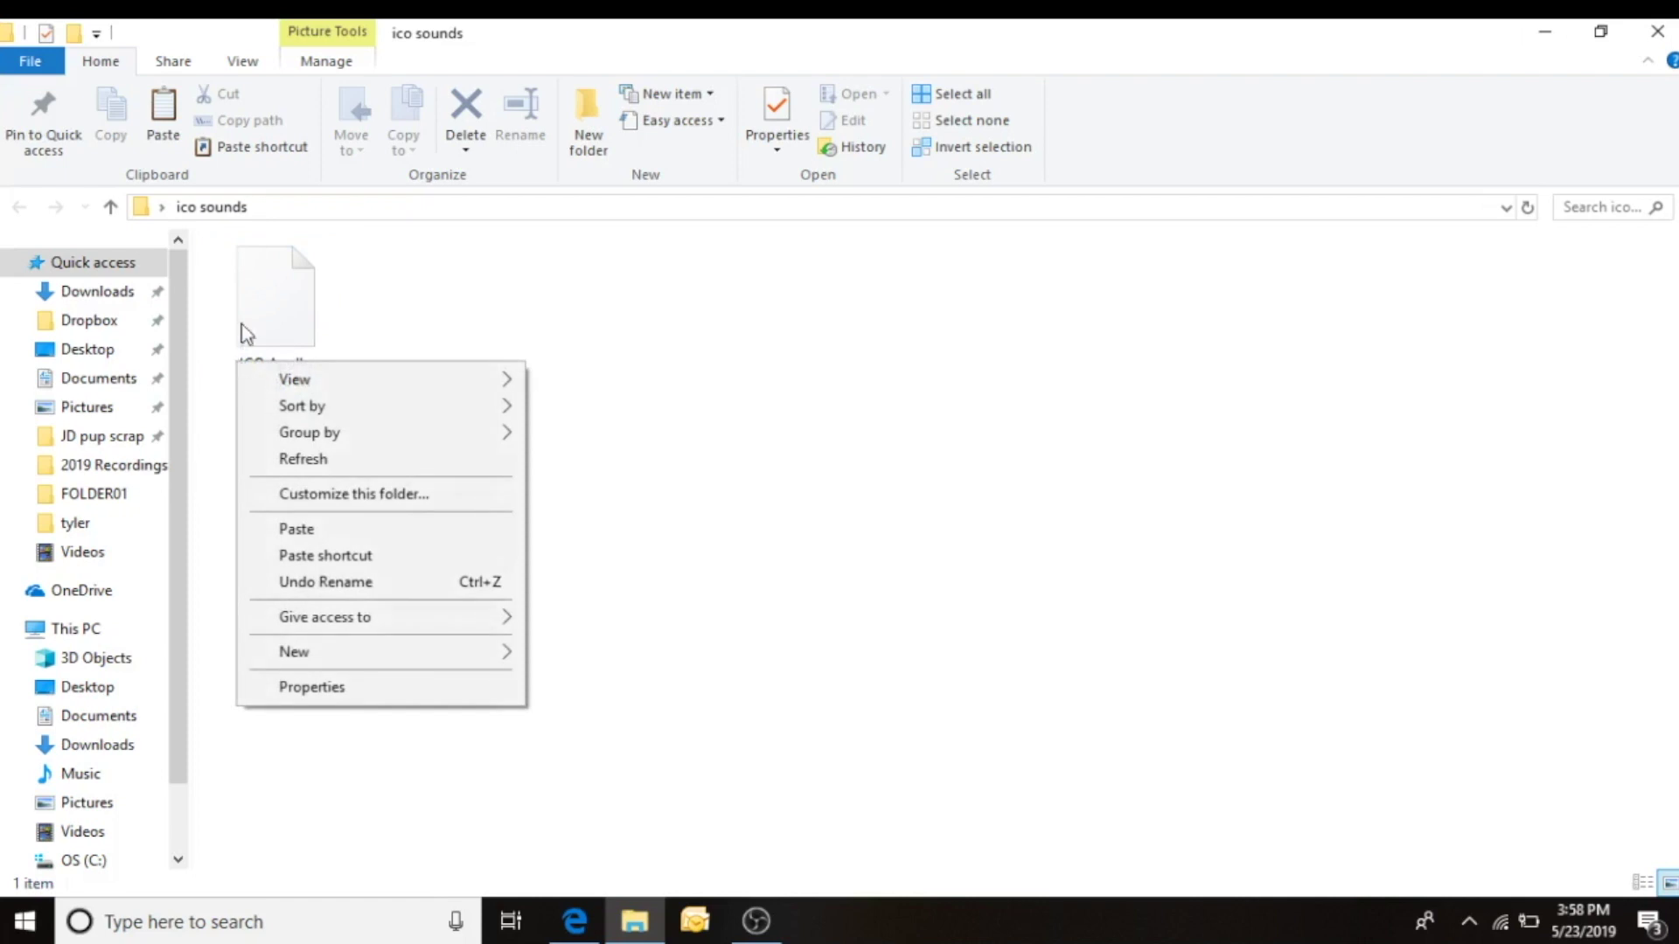
pyautogui.click(256, 324)
pyautogui.rightClick(251, 316)
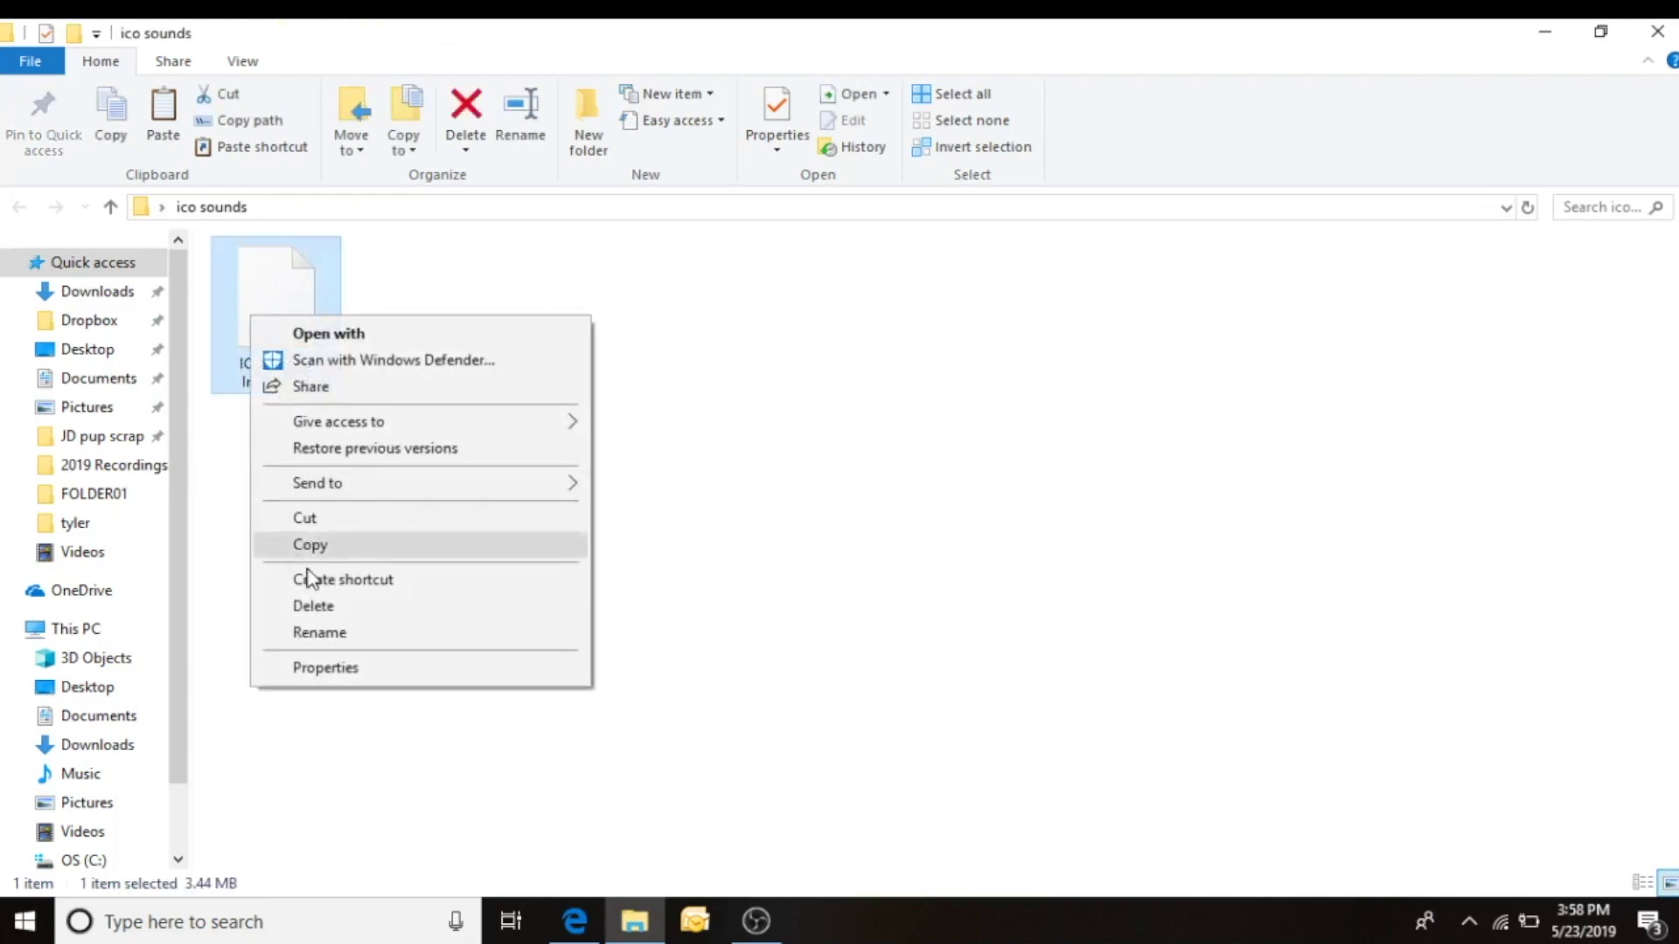
pyautogui.click(314, 633)
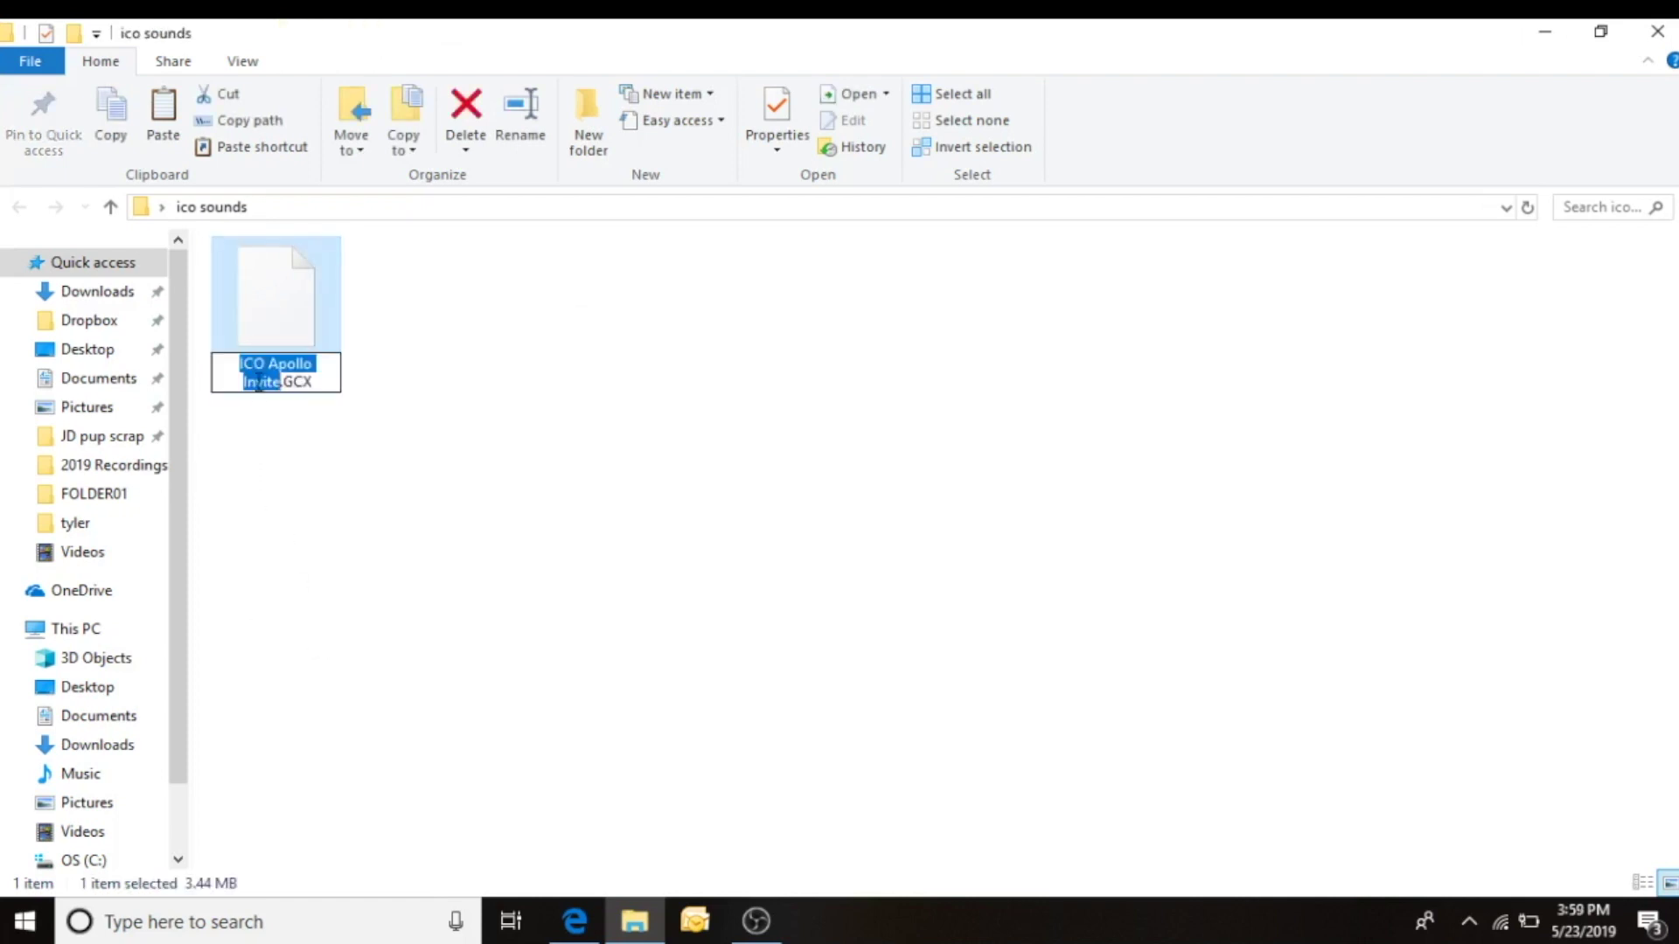
pyautogui.click(235, 371)
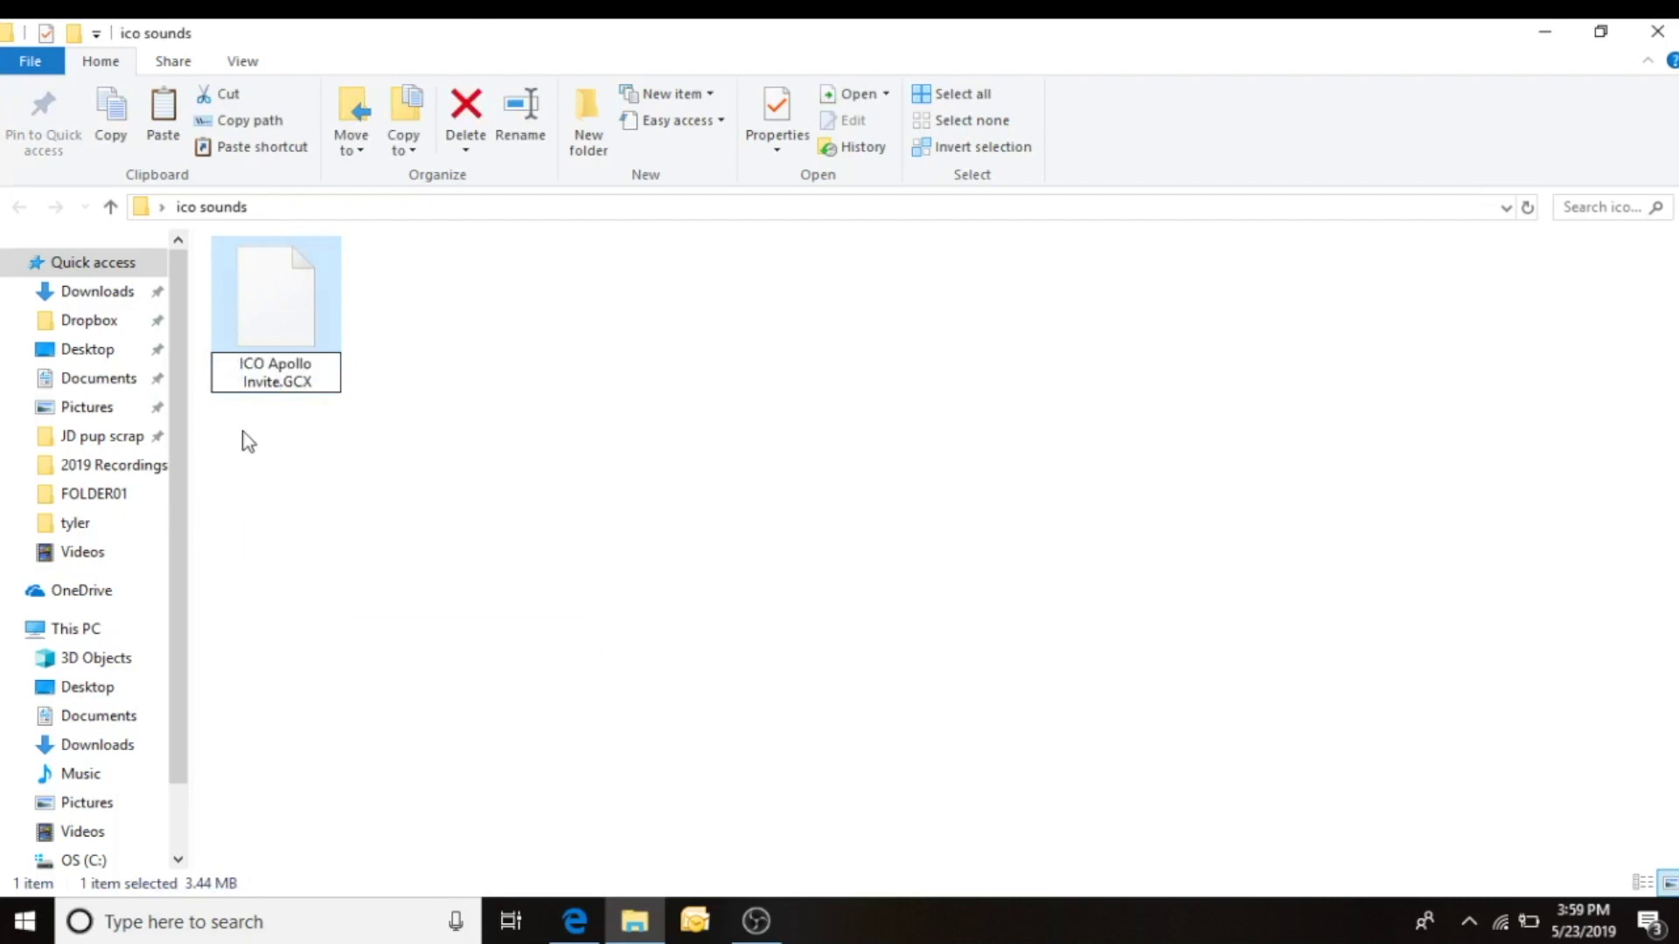
pyautogui.write('241')
pyautogui.click(315, 482)
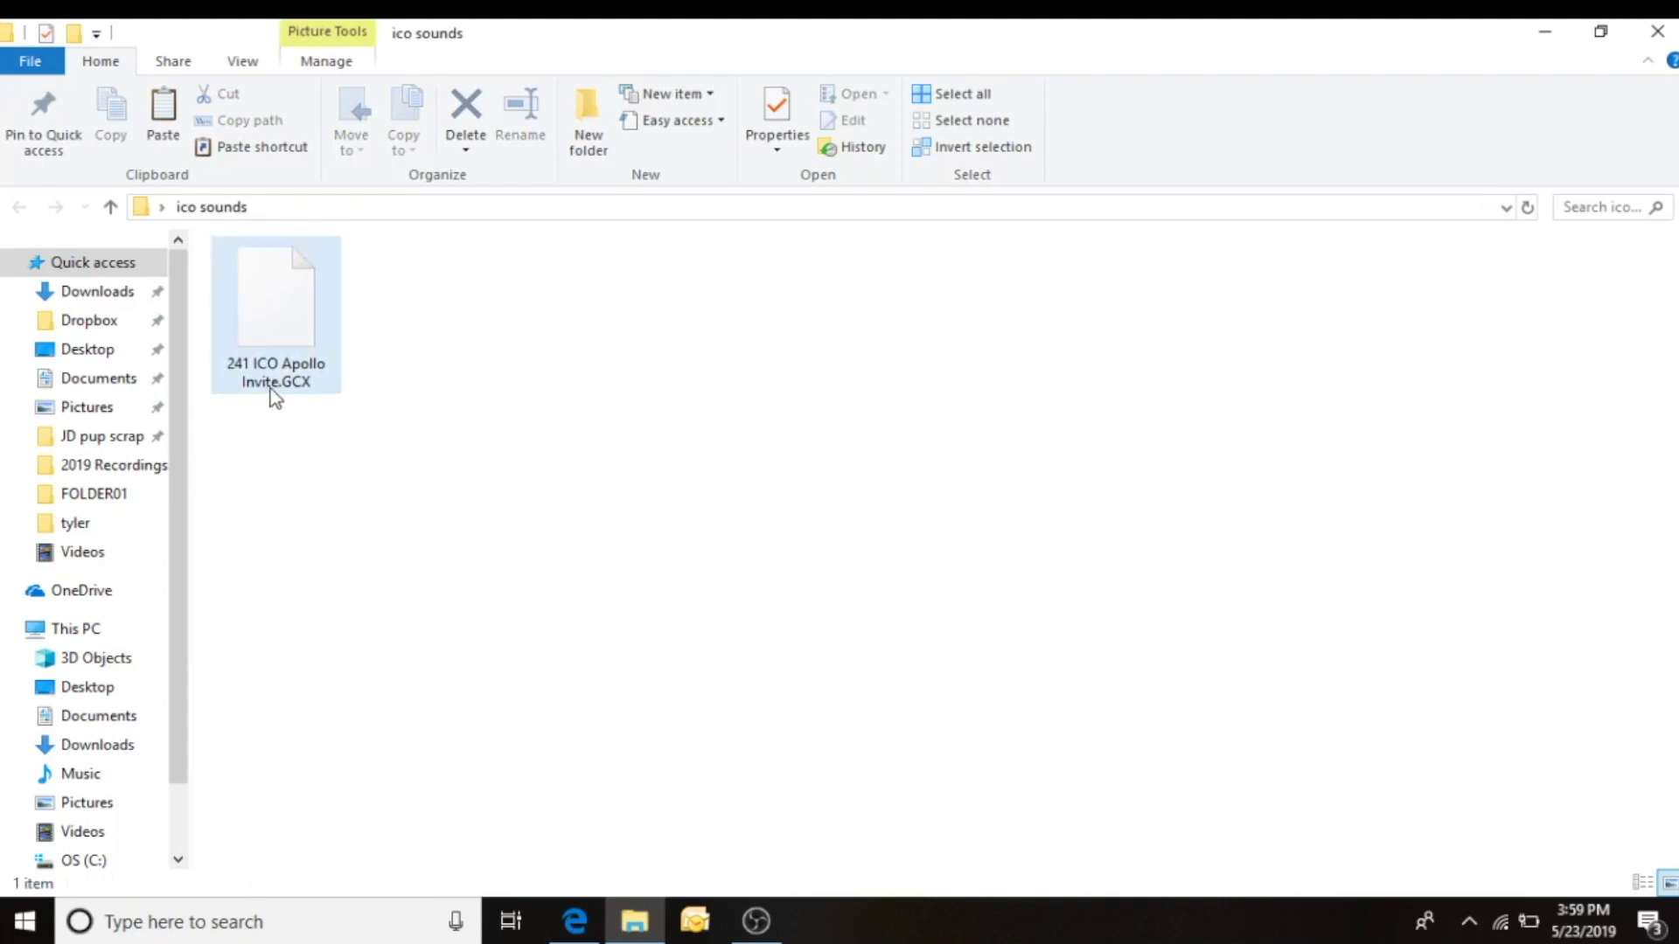
# Minimize ico sounds to reveal the USB Drive (F:) window and scroll its file list
pyautogui.click(1544, 31)
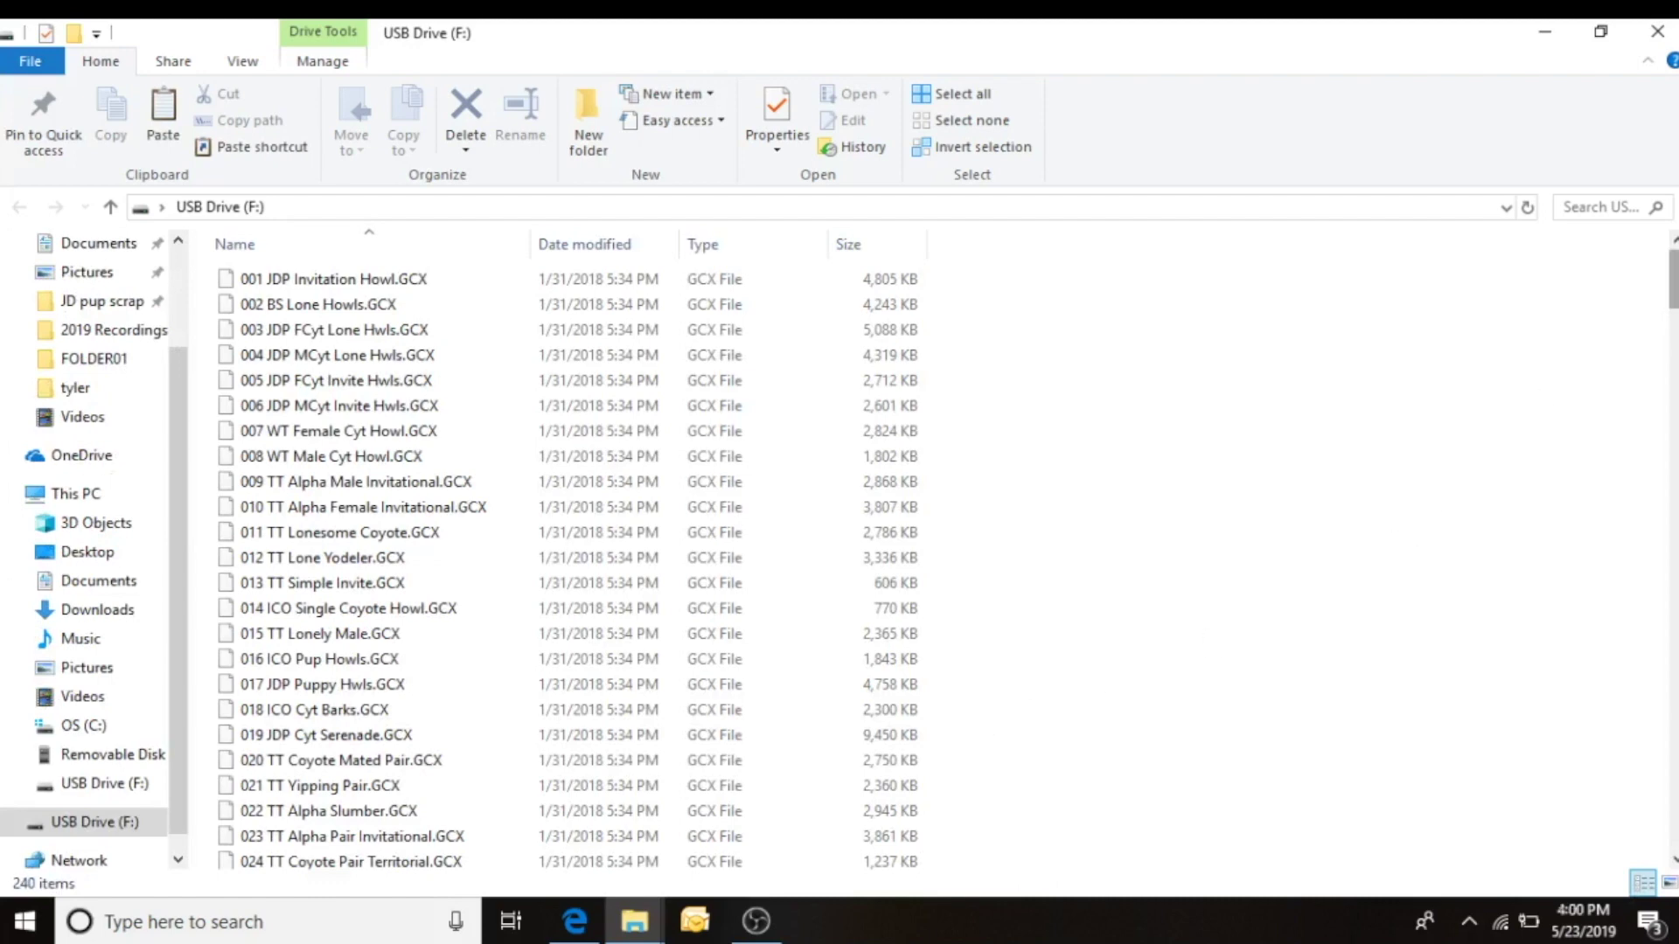
pyautogui.moveTo(1672, 273)
pyautogui.mouseDown()
pyautogui.moveTo(1672, 840)
pyautogui.moveTo(1668, 267)
pyautogui.mouseUp()
# Open ico sounds from the desktop and copy 241 ICO Apollo Invite.GCX
pyautogui.click(1543, 35)
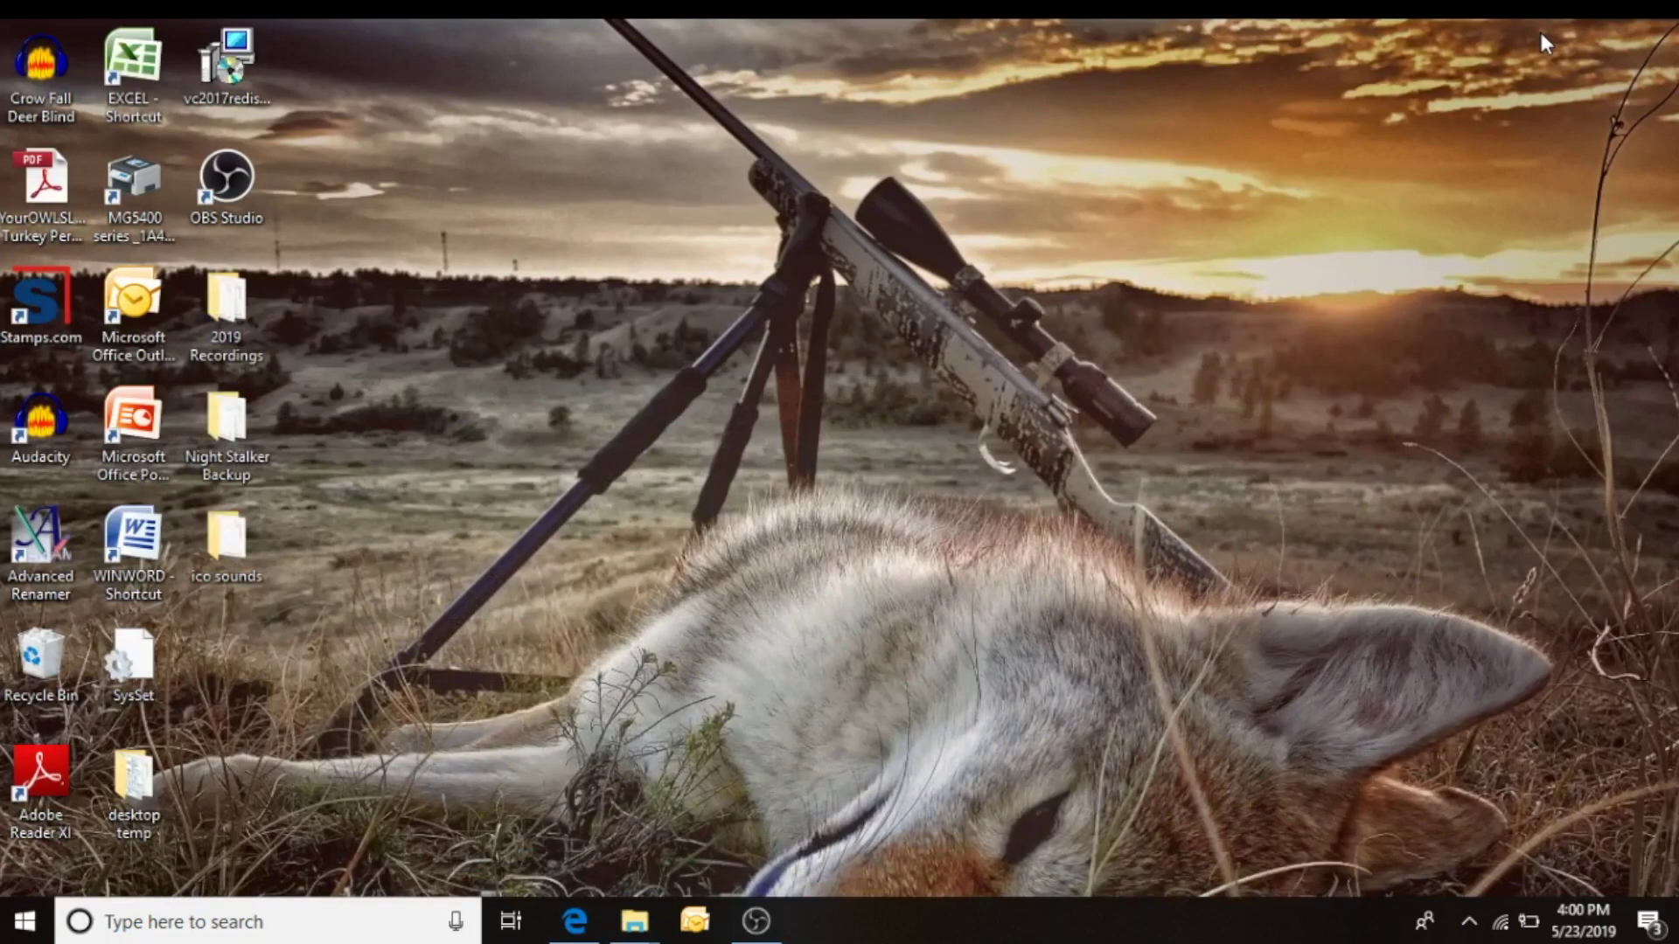
pyautogui.doubleClick(256, 542)
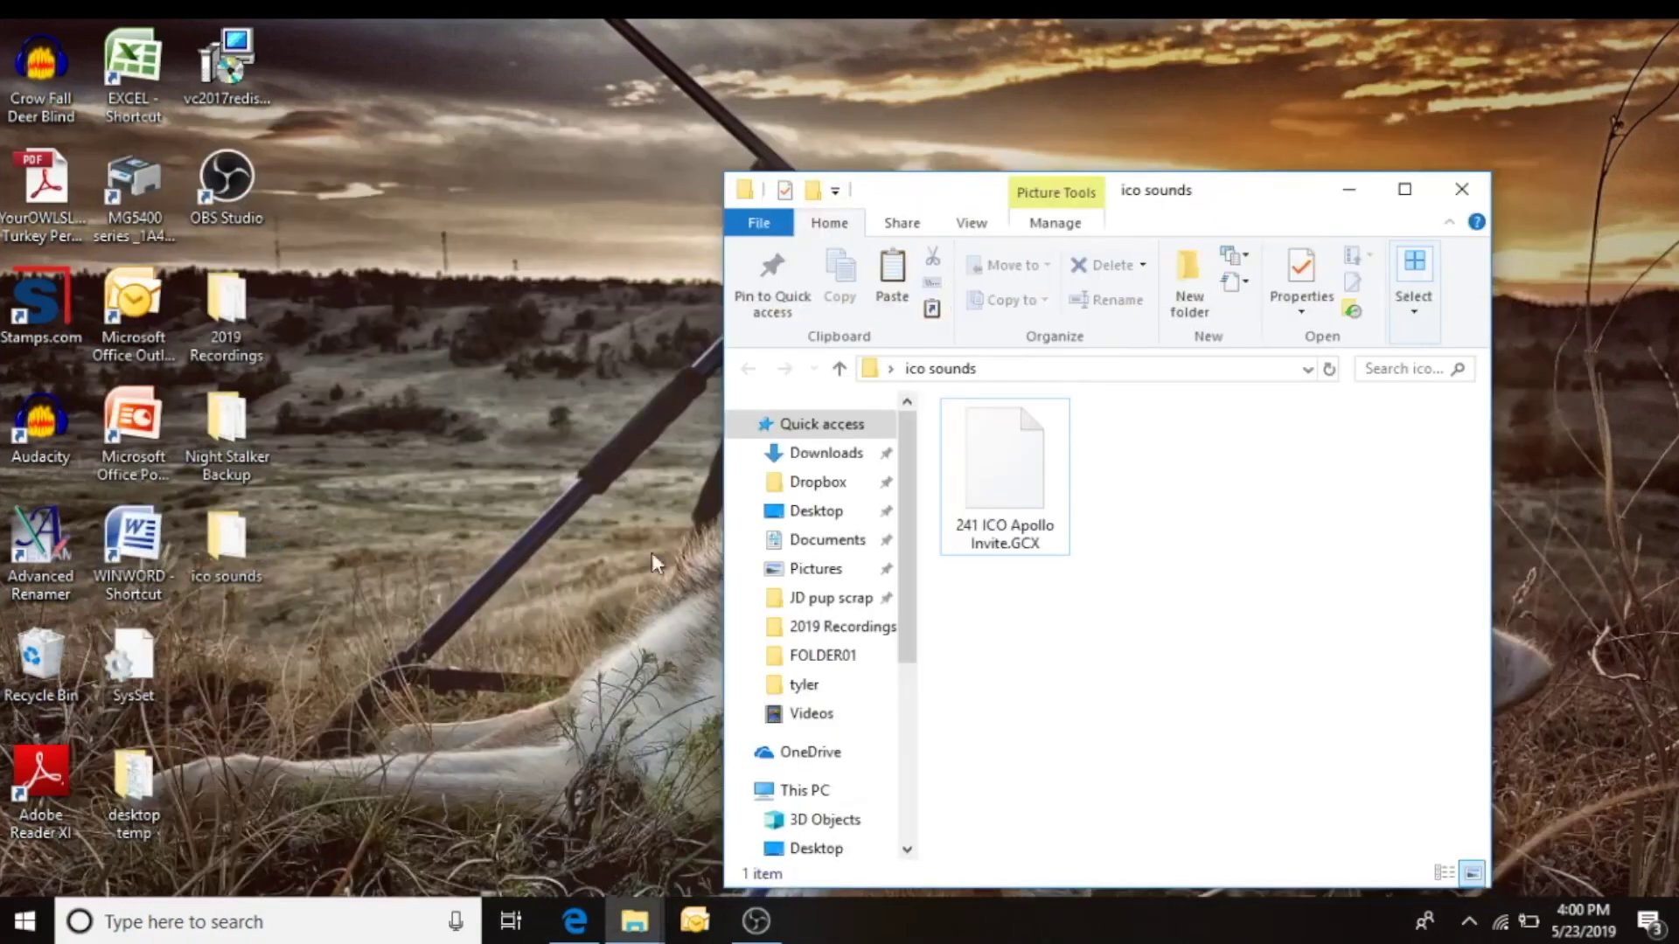
pyautogui.click(973, 511)
pyautogui.rightClick(973, 510)
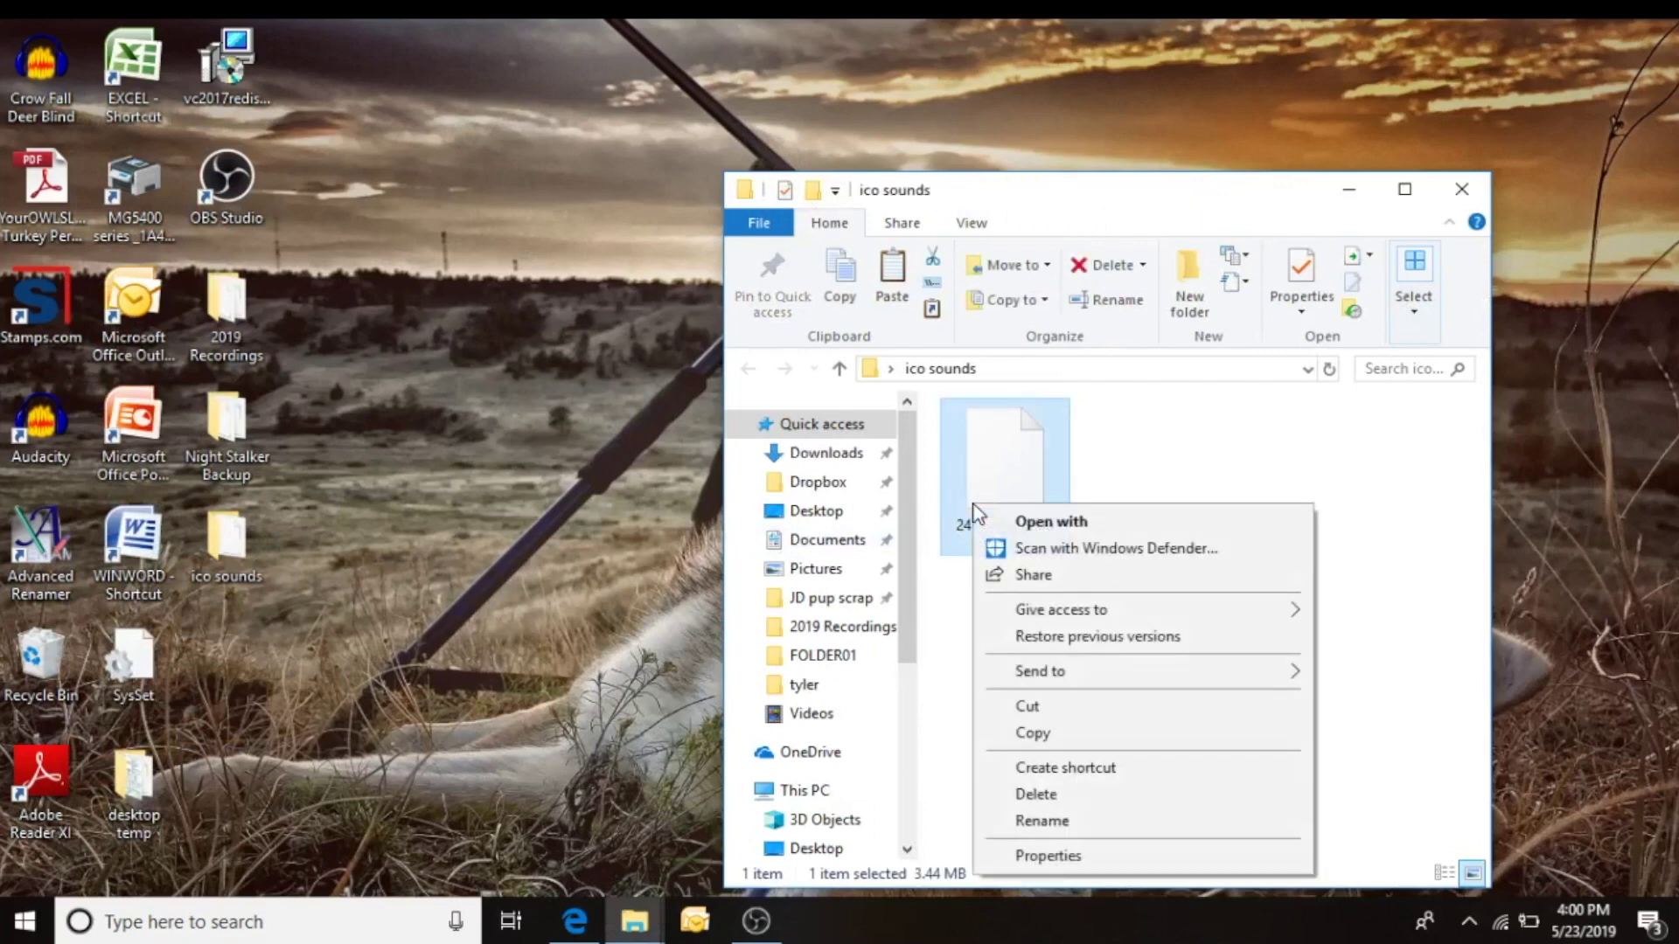
pyautogui.click(1057, 734)
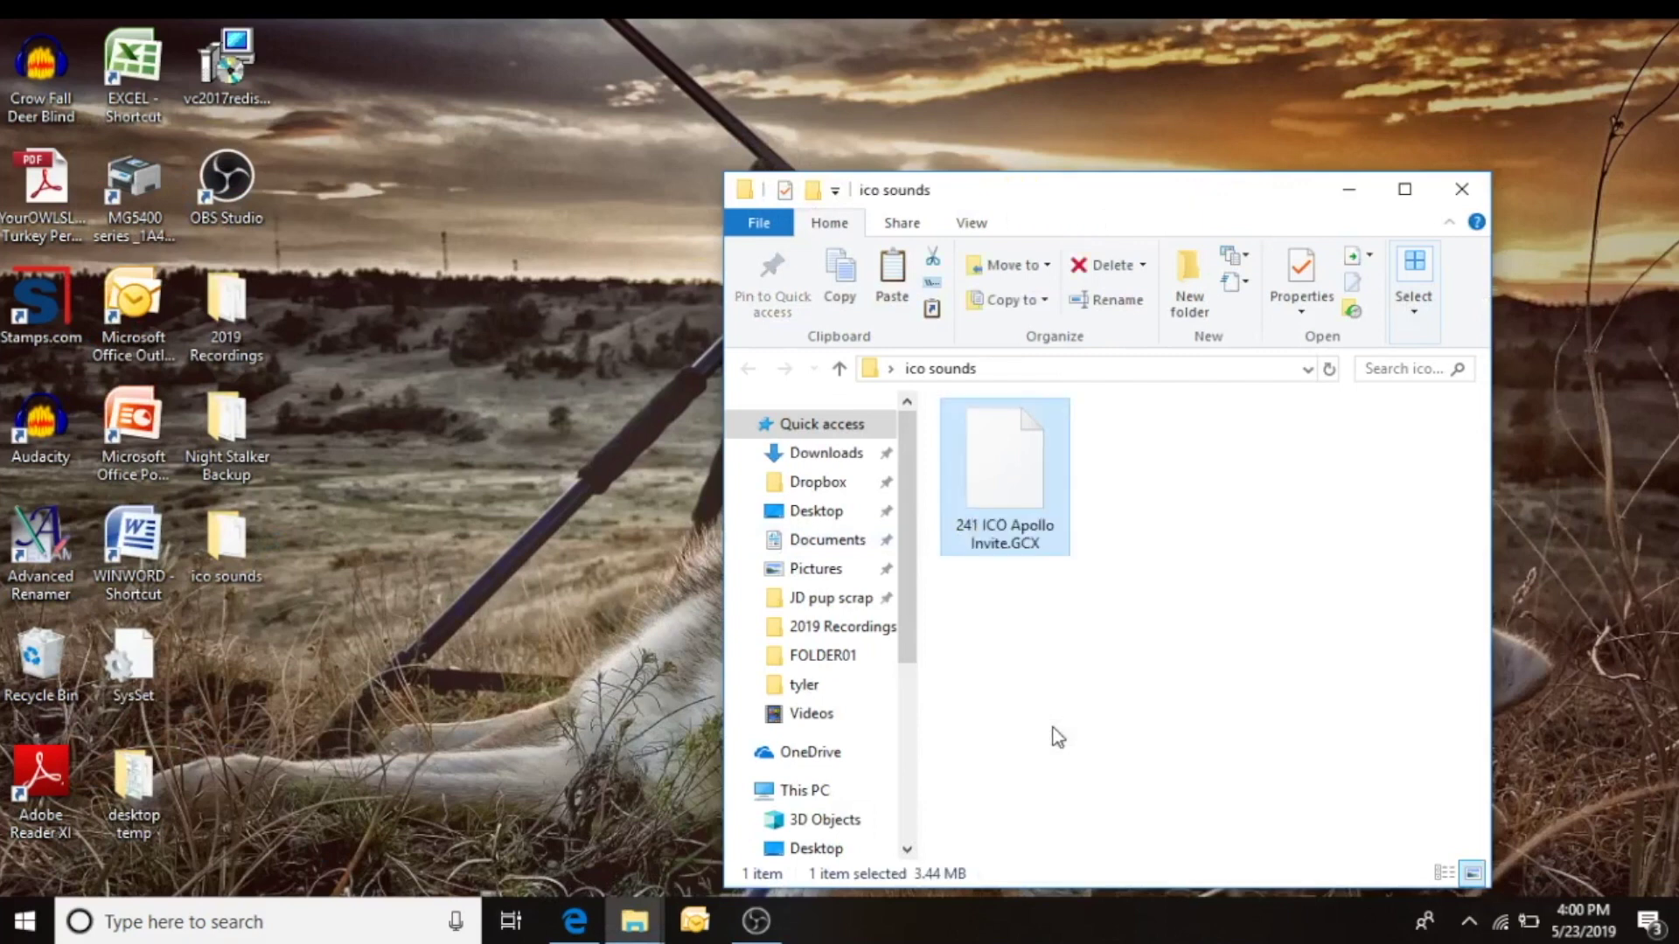
pyautogui.rightClick(1012, 543)
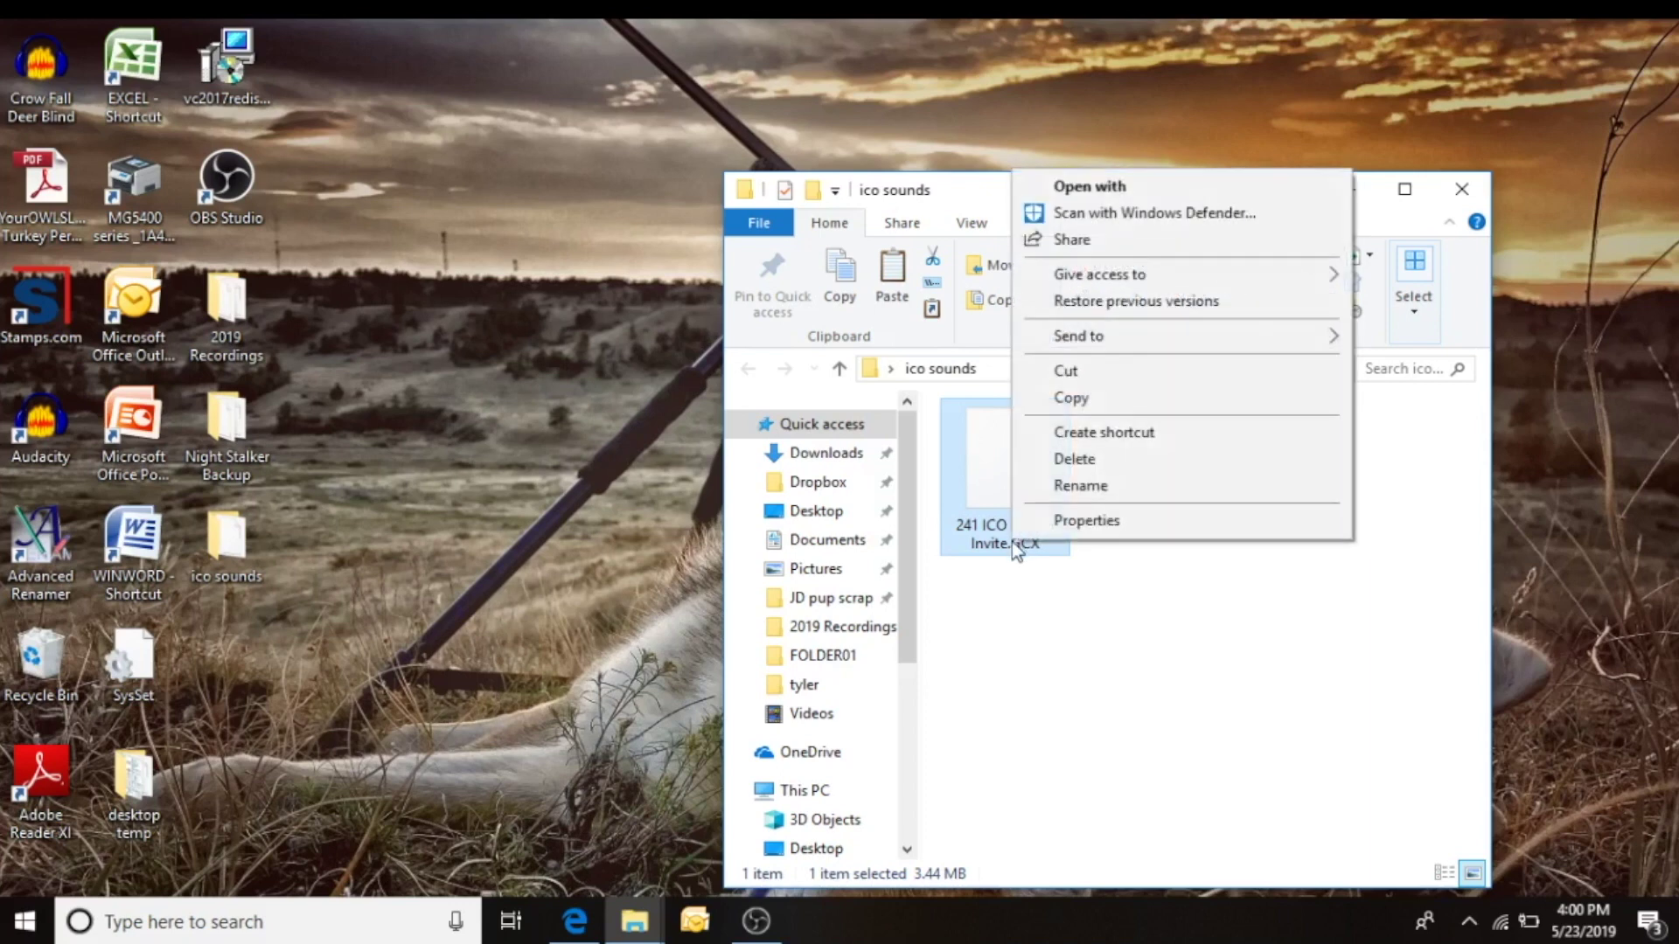
pyautogui.click(1078, 401)
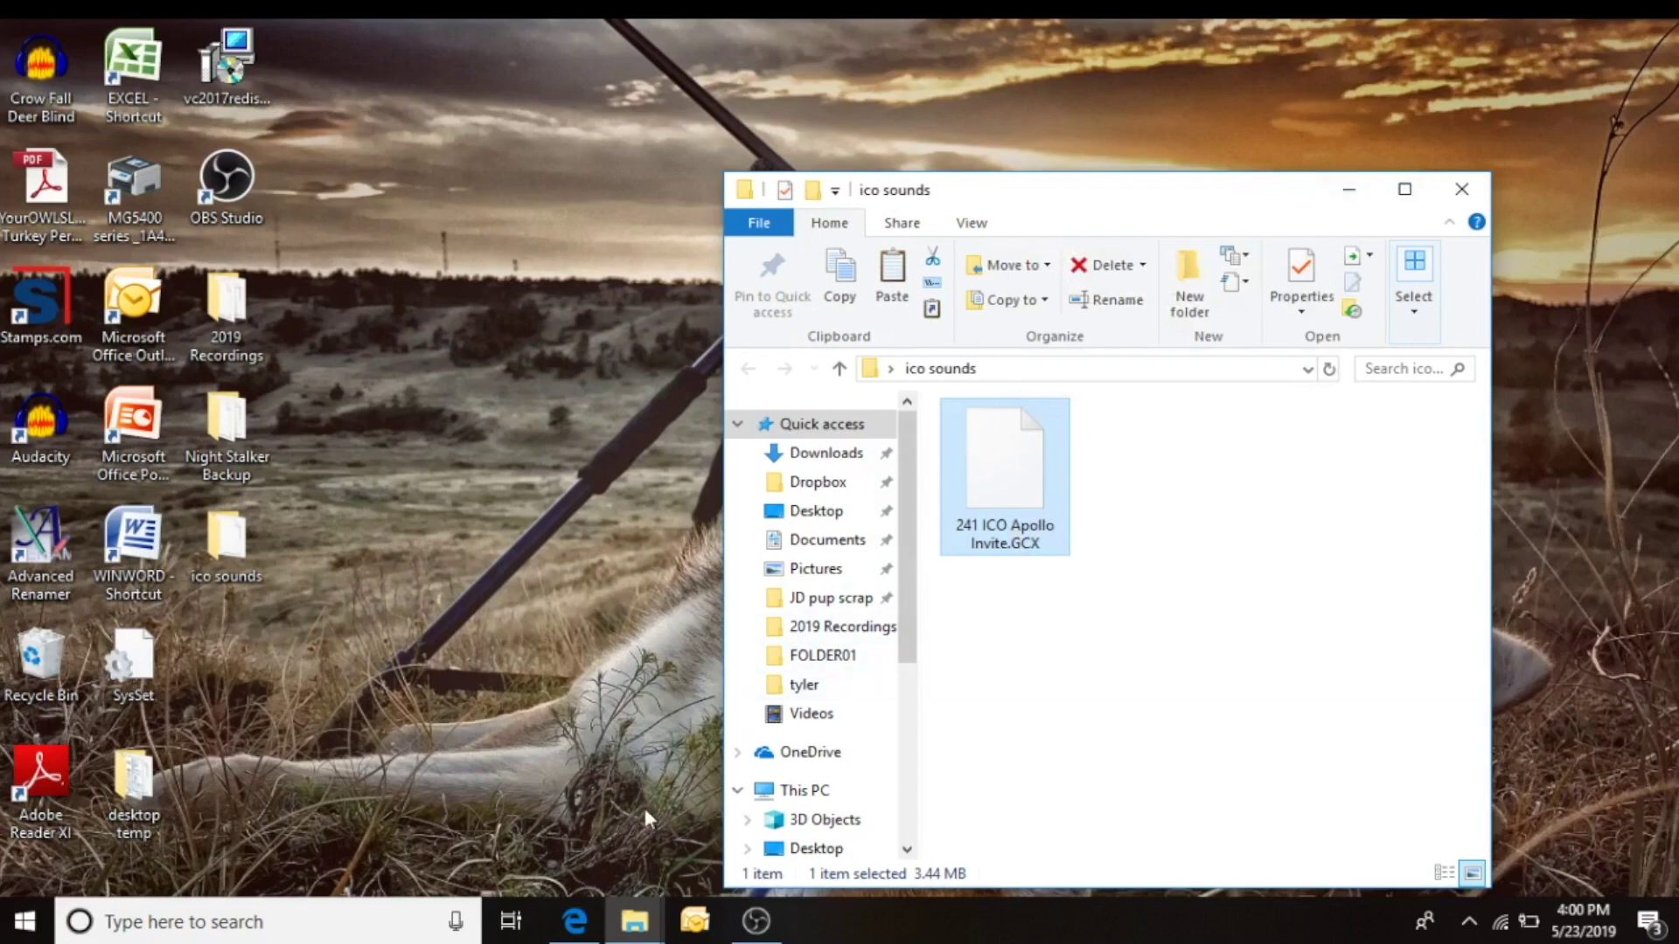
# Paste the copied file into the USB Drive (F:) window
pyautogui.moveTo(647, 923)
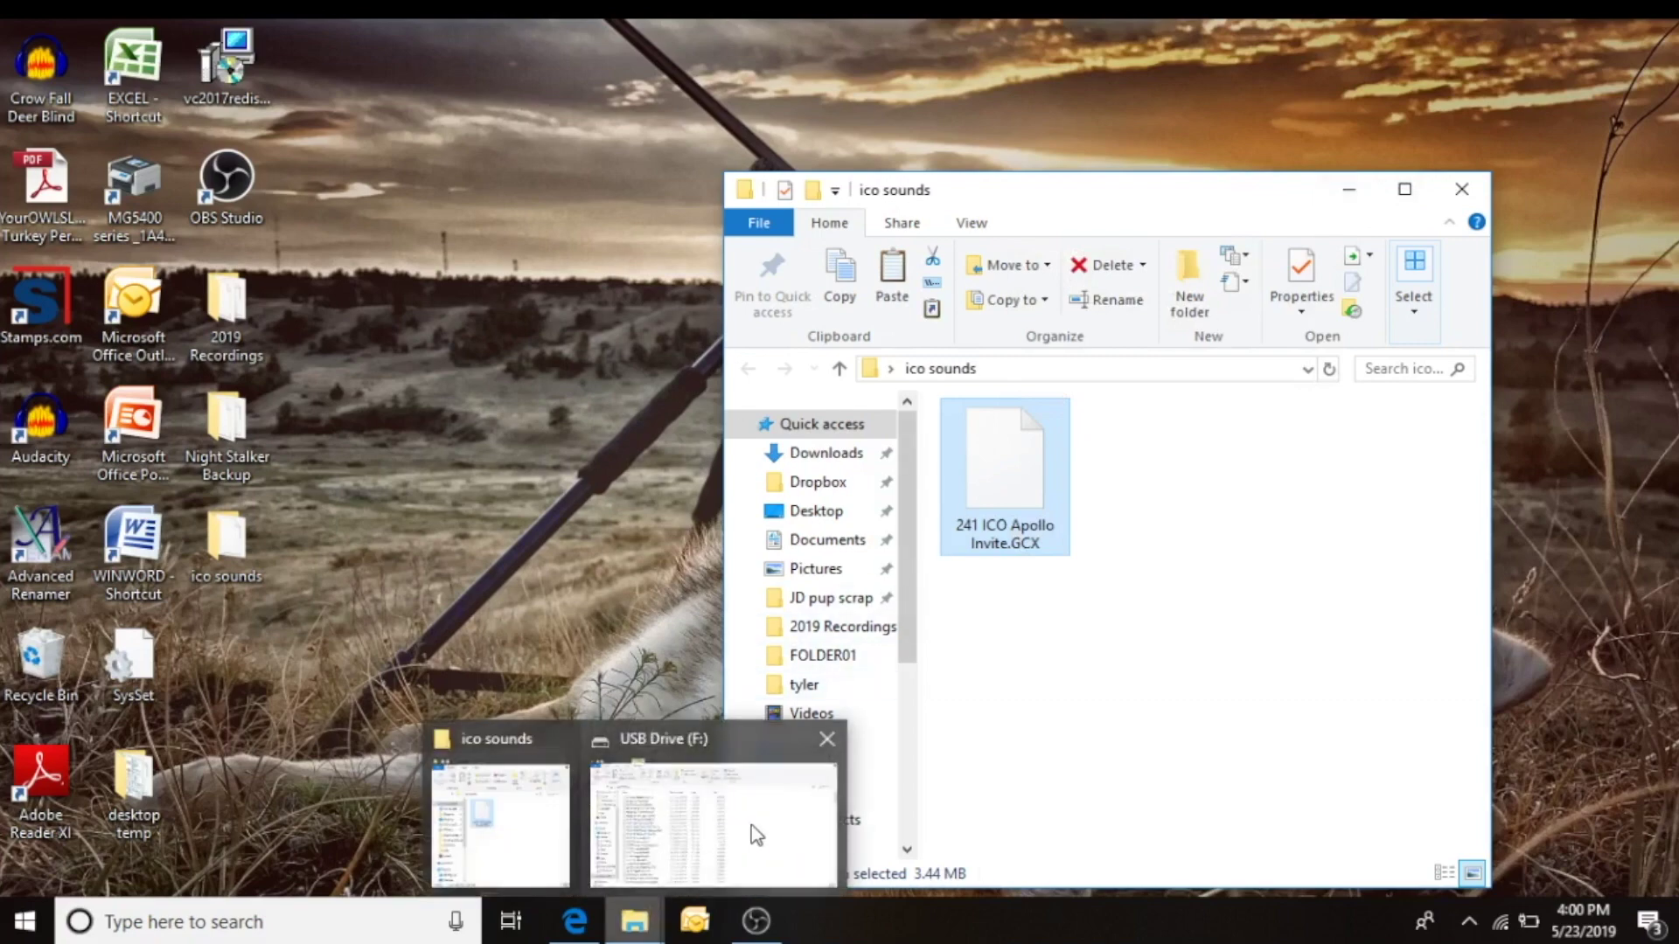
pyautogui.click(756, 835)
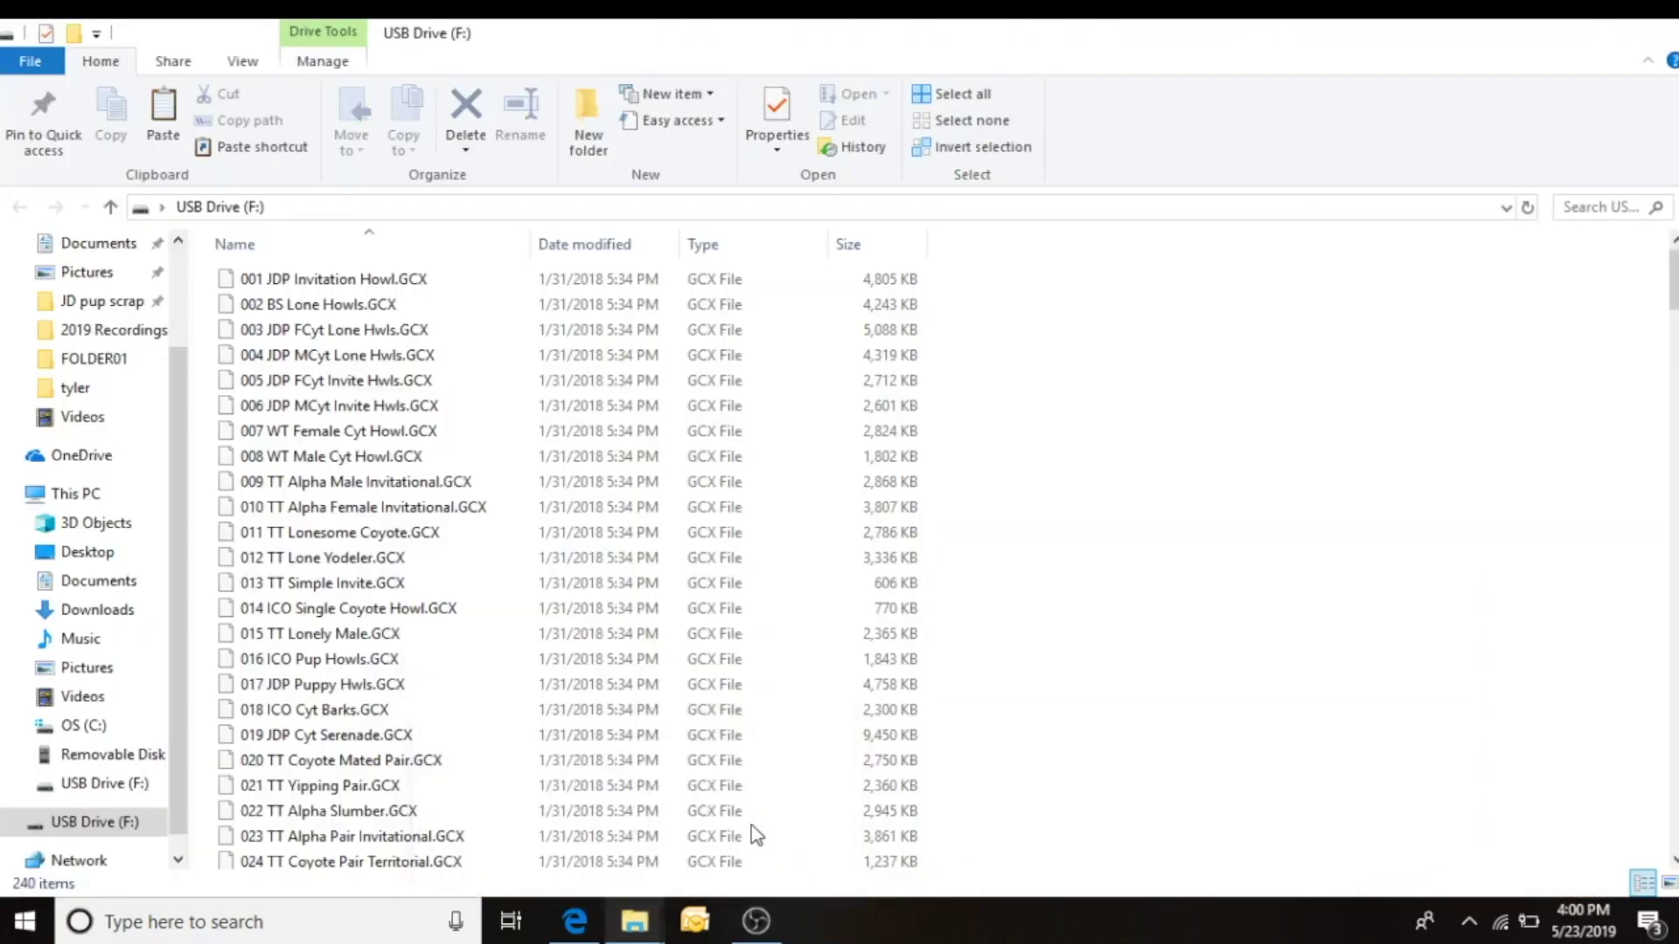
pyautogui.rightClick(1094, 602)
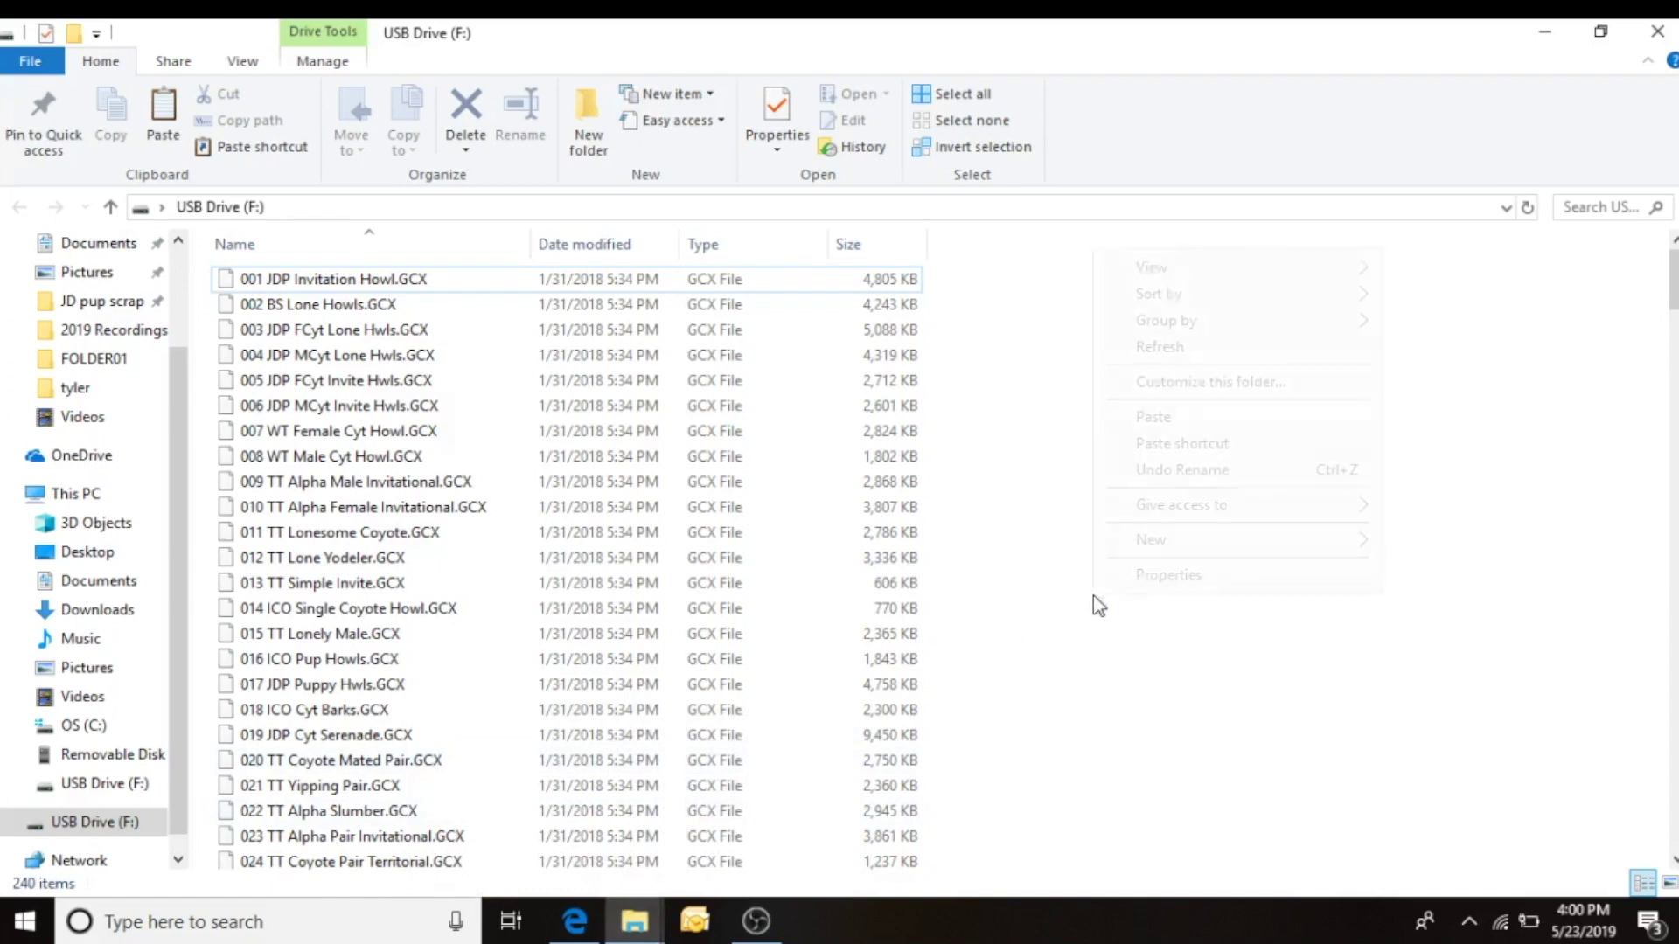
pyautogui.click(1156, 420)
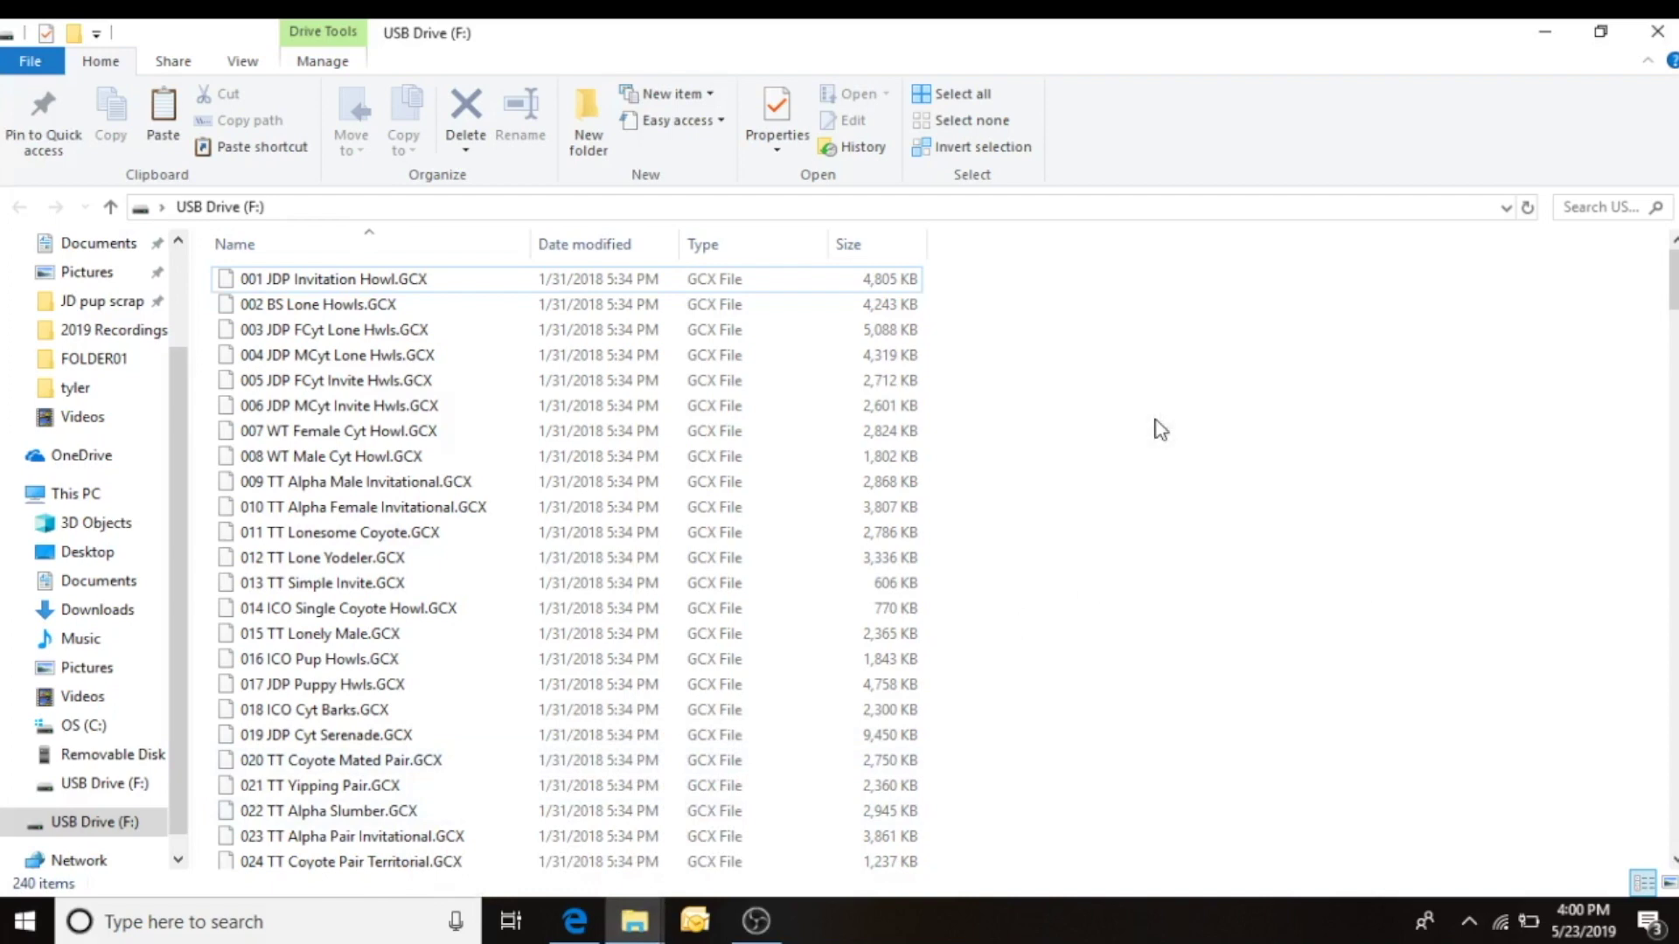